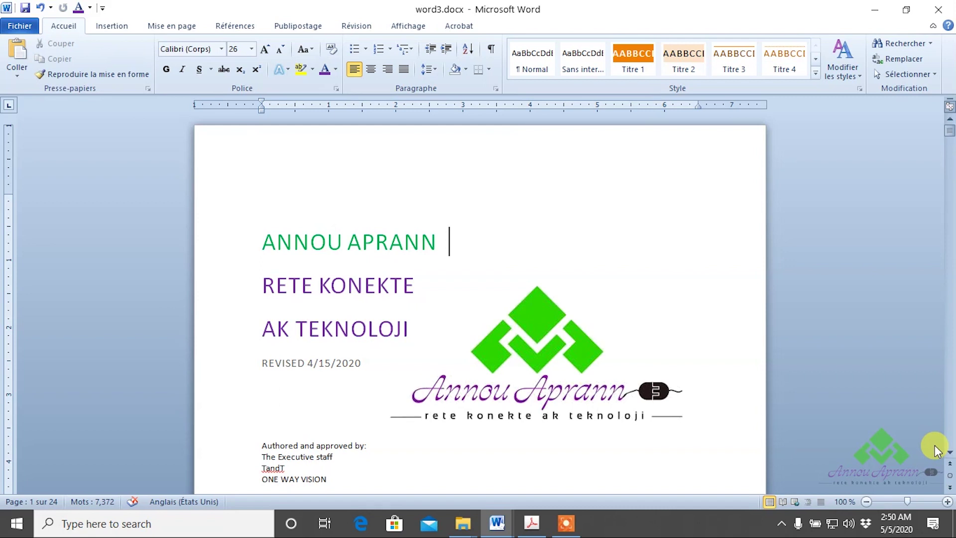
# - Browse the document page by page from the cover to Section 1: Introduction and place the cursor in its second paragraph
pyautogui.scroll(-2, 946, 450)
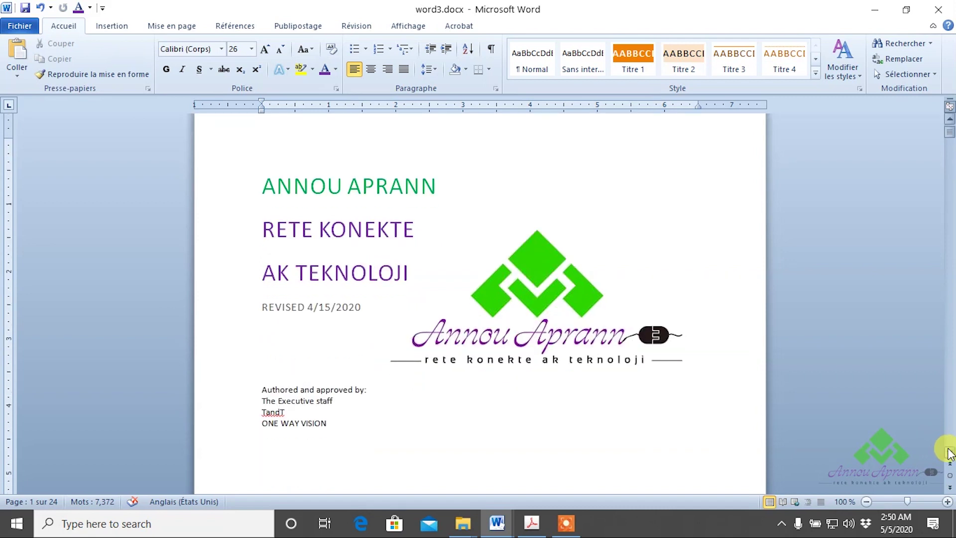
pyautogui.click(950, 489)
pyautogui.click(950, 489)
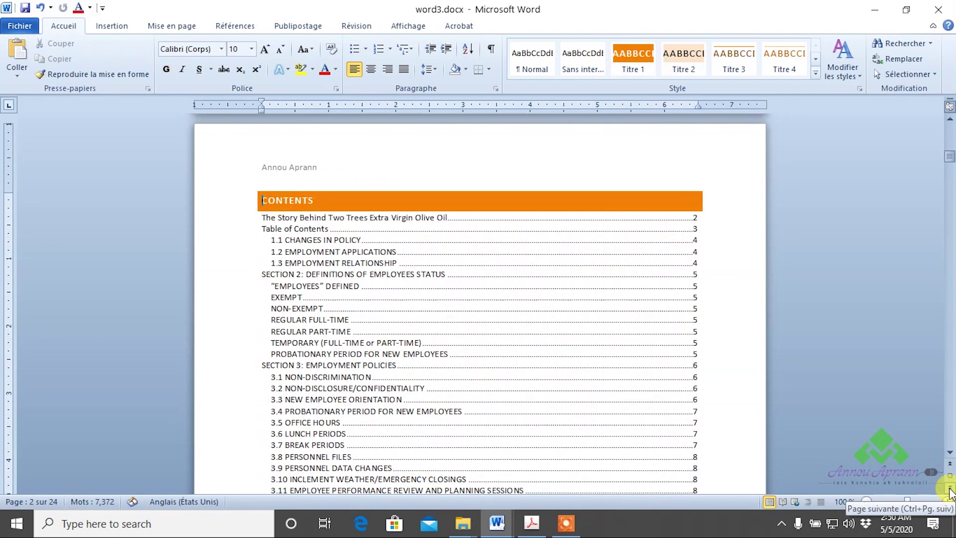
pyautogui.click(950, 489)
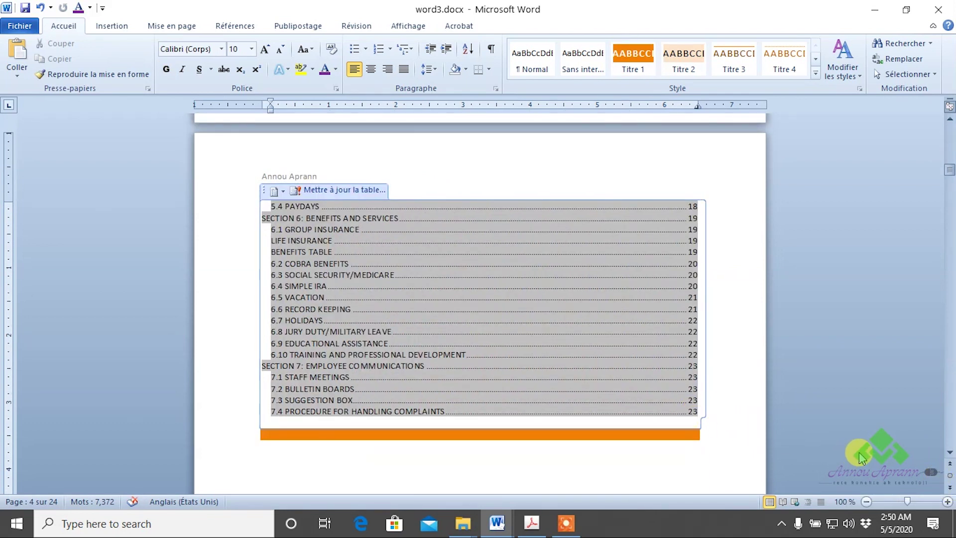
pyautogui.click(951, 489)
pyautogui.click(566, 301)
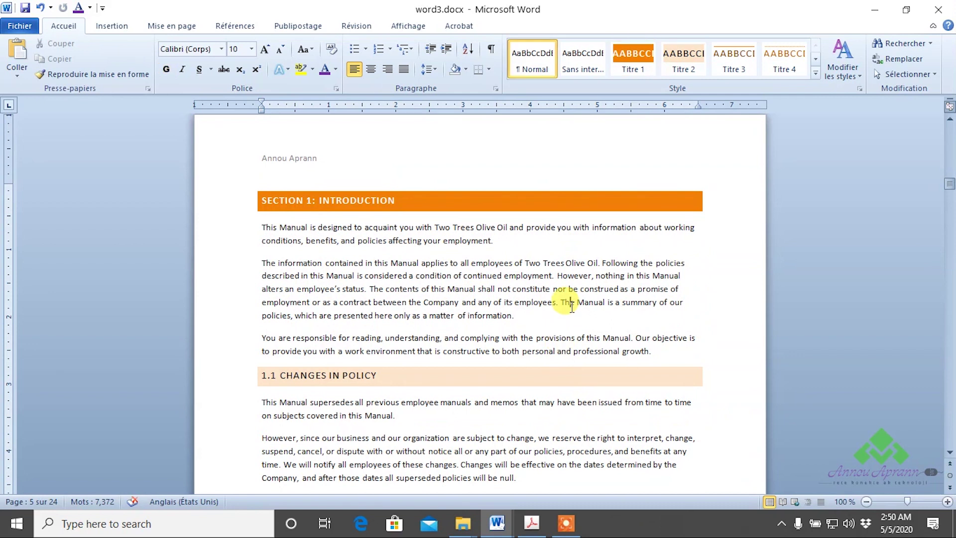
pyautogui.click(466, 315)
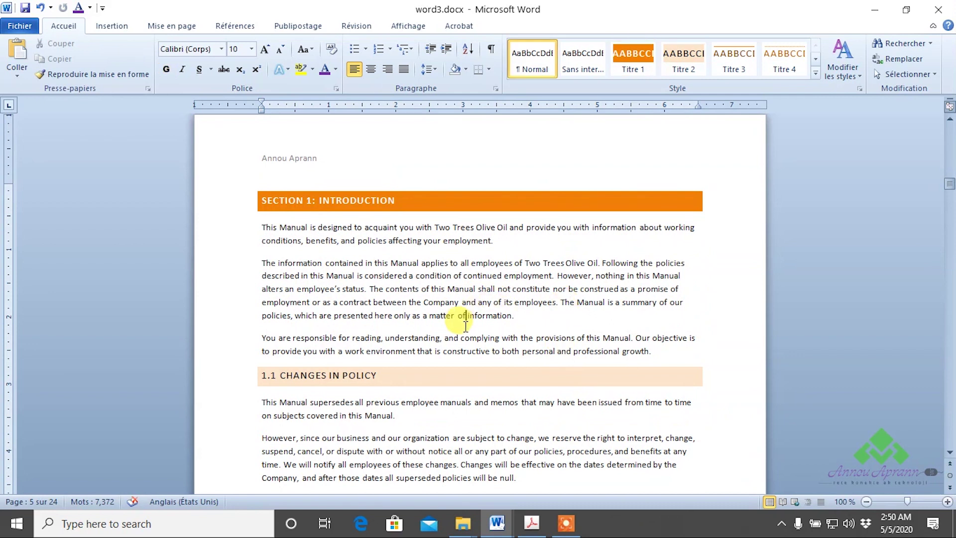
# - Move down screen by screen through Sections 1 and 2 and place the cursor in the last heading of Section 2
pyautogui.press('pagedown')
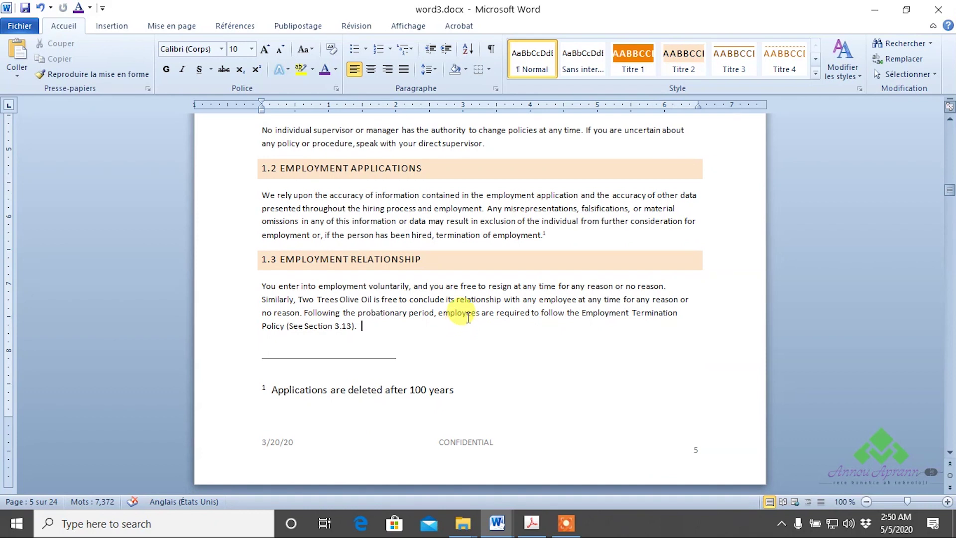
pyautogui.press('pagedown')
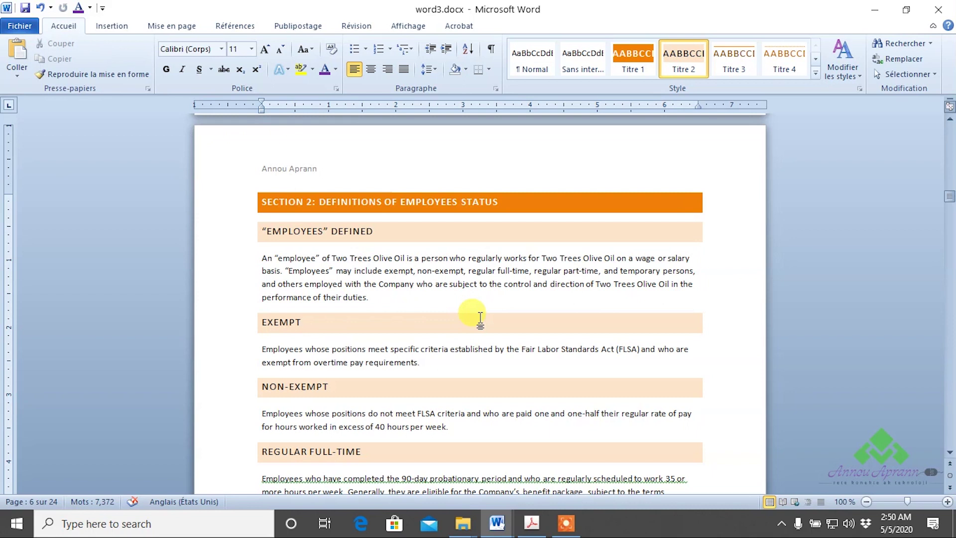
pyautogui.scroll(-13, 480, 318)
pyautogui.click(468, 327)
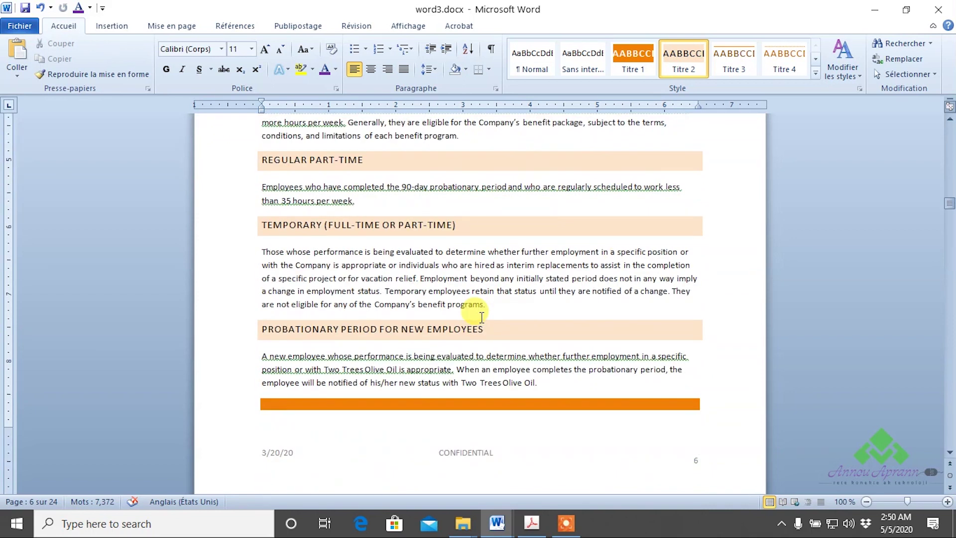
# - Open and dismiss the Go To page dialog, and move screen by screen back and forth between Sections 2 and 3
pyautogui.click(37, 503)
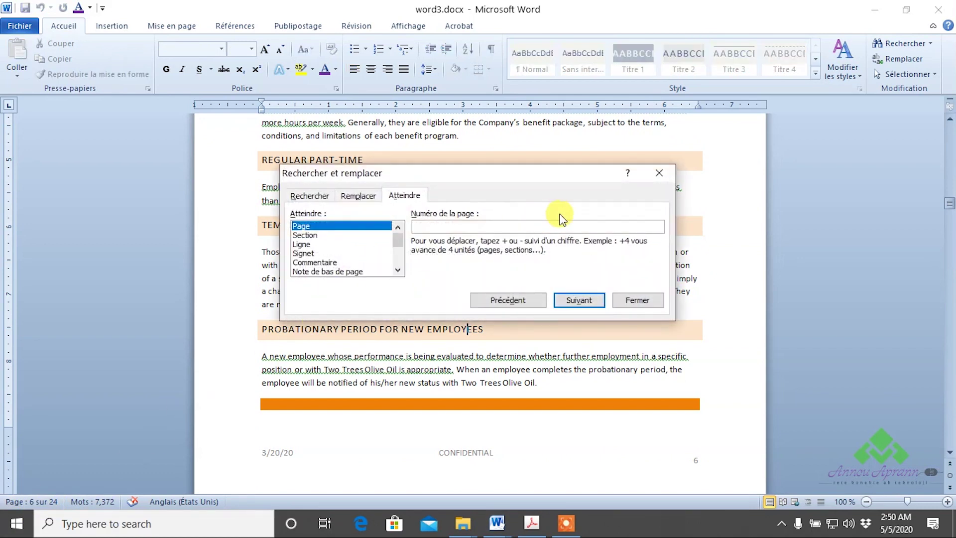
pyautogui.click(629, 298)
pyautogui.press('pageup')
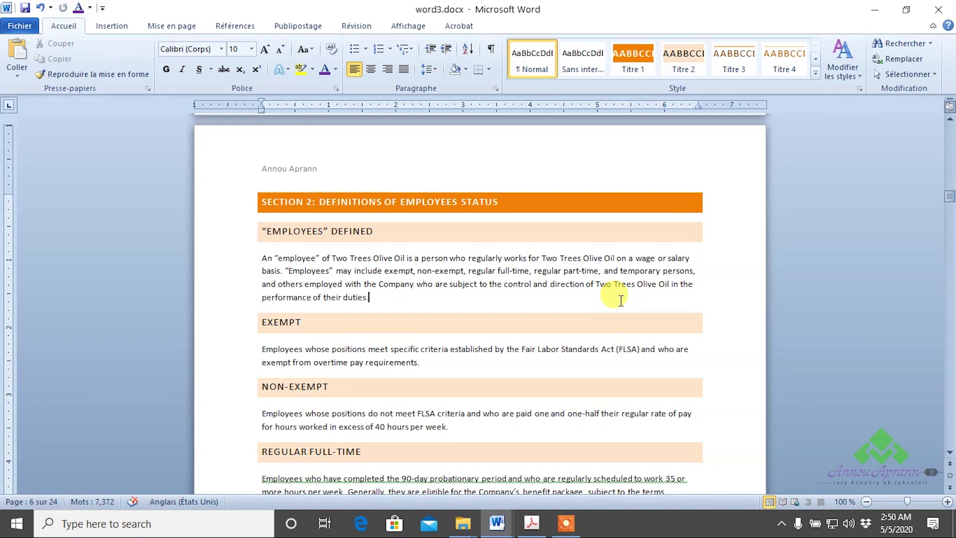
pyautogui.press('pagedown')
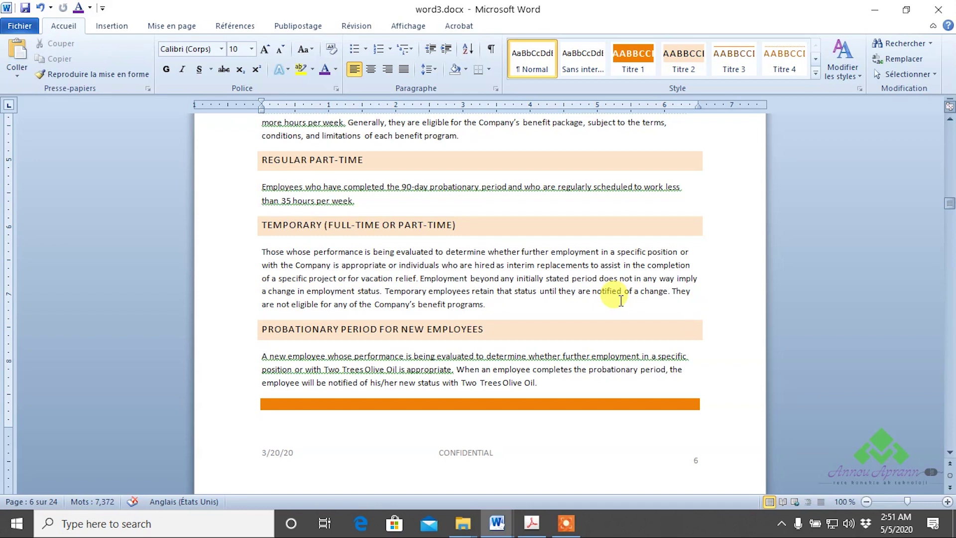
pyautogui.press('pagedown')
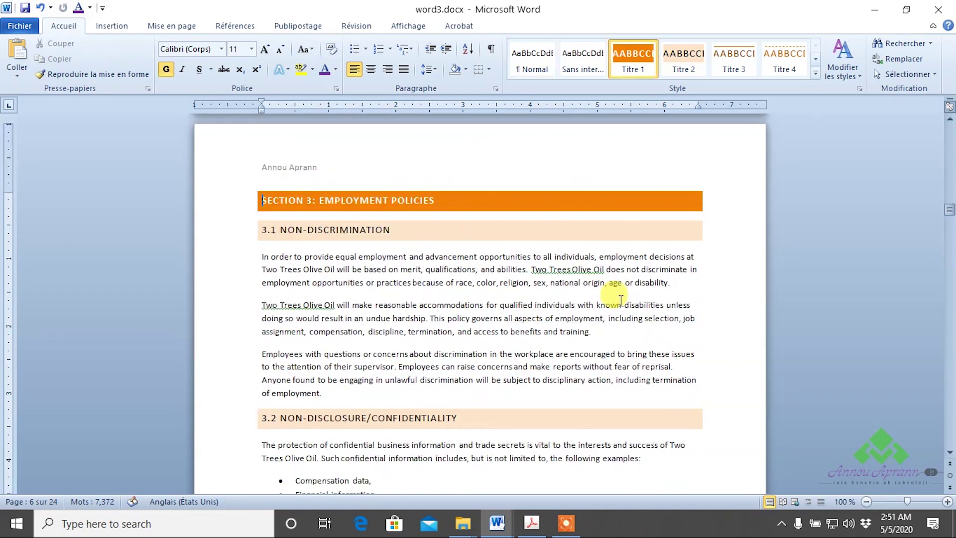
pyautogui.press('pagedown')
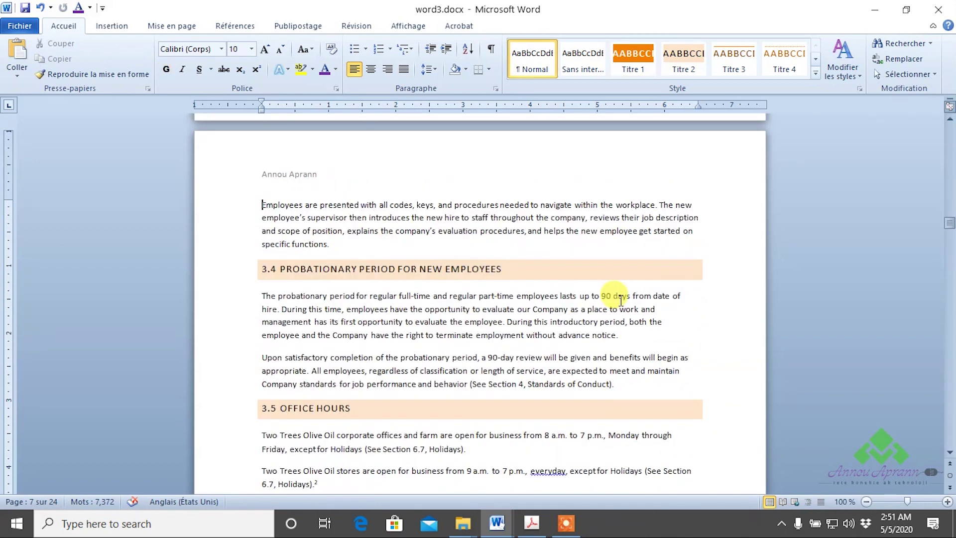
pyautogui.press('pageup')
pyautogui.press('pageup')
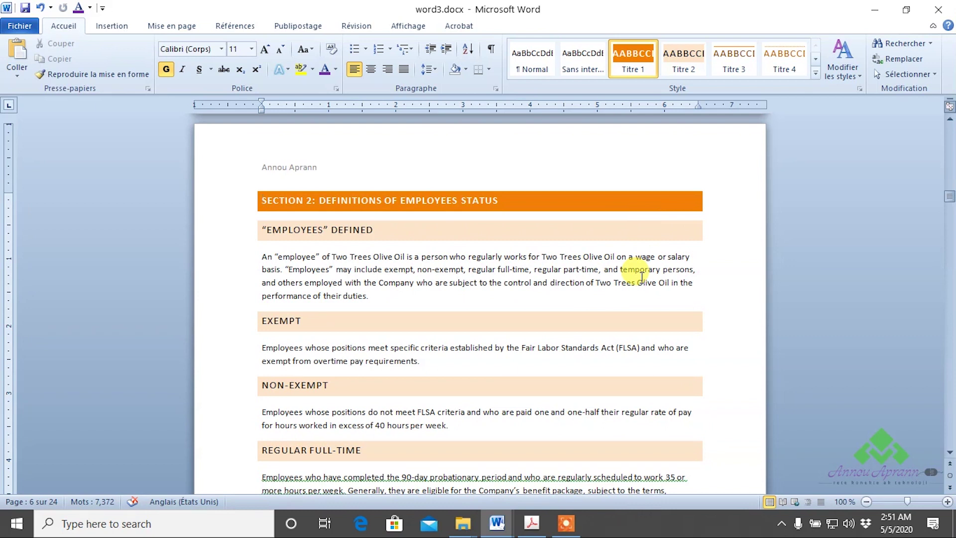
# - Set the browse object to tables and step back and forth between the Benefits table and the Vacation table
pyautogui.click(950, 479)
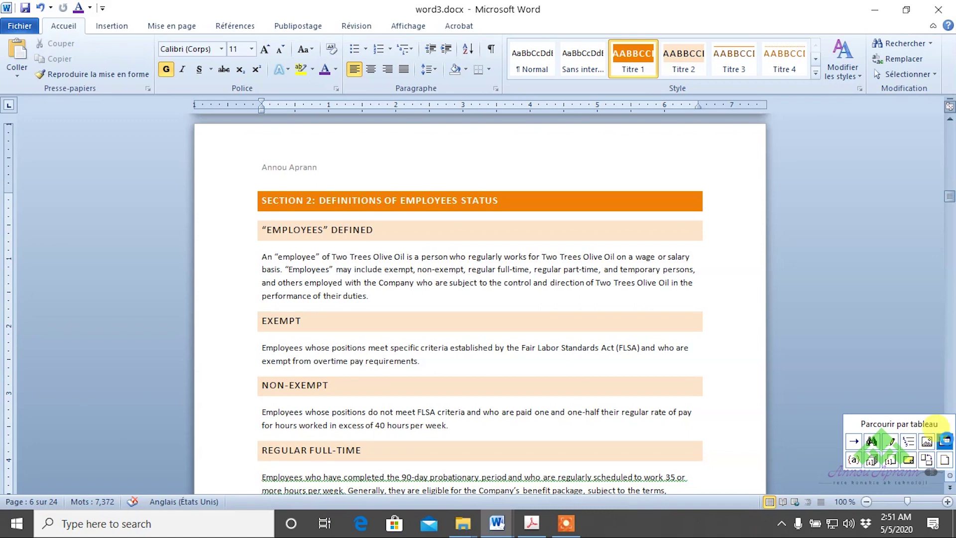
pyautogui.click(945, 441)
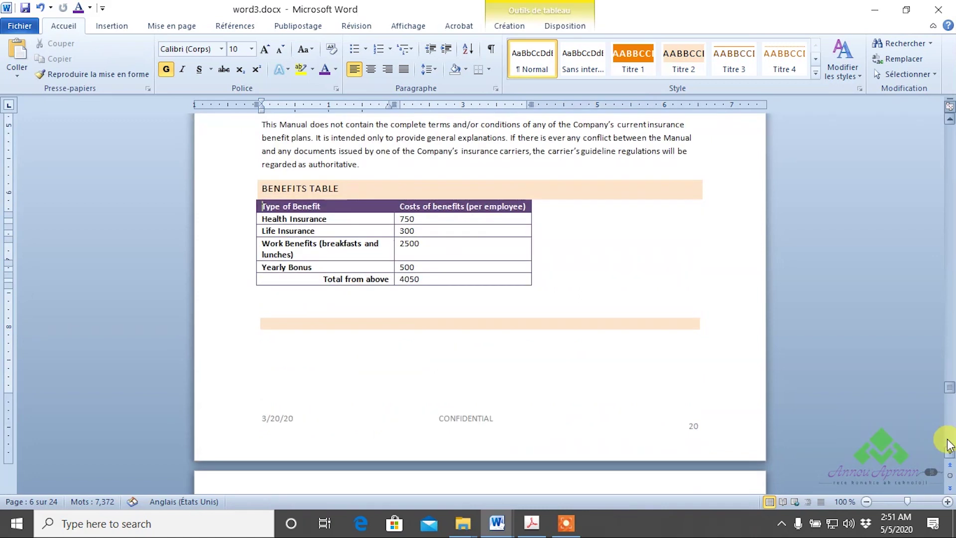
pyautogui.click(950, 488)
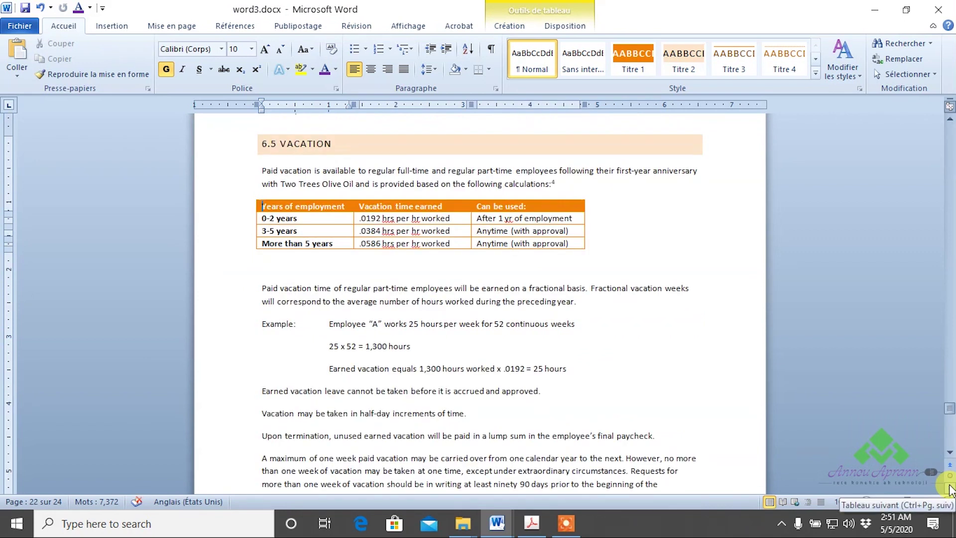
pyautogui.click(950, 466)
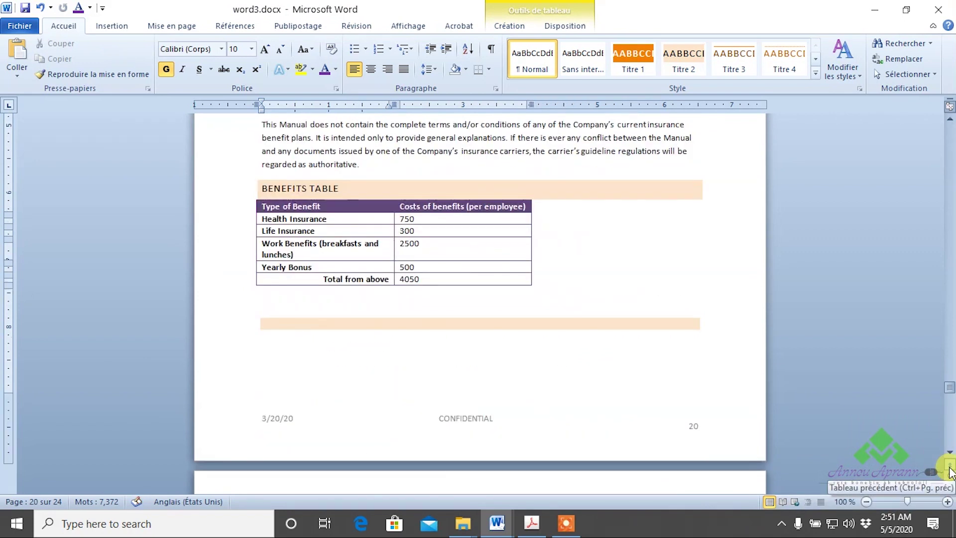
pyautogui.click(950, 489)
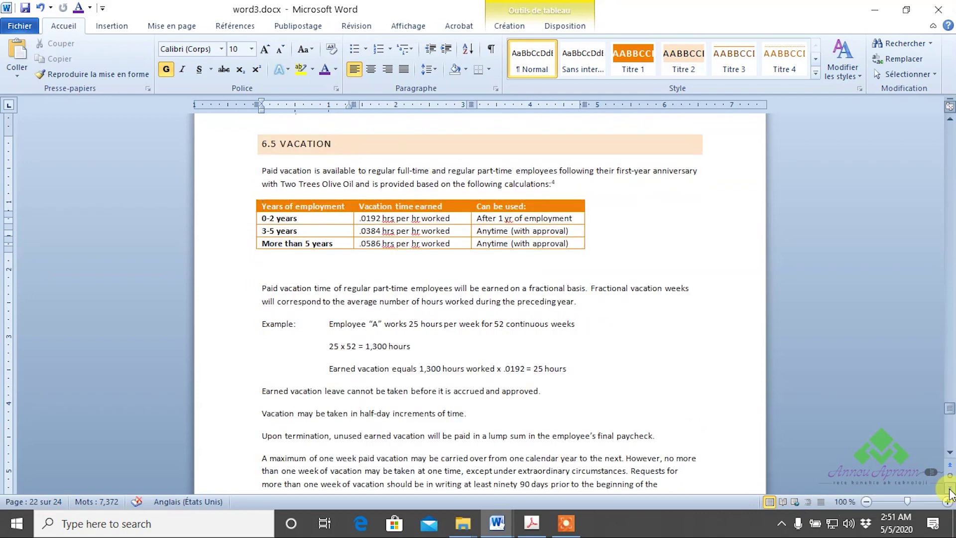
pyautogui.click(950, 465)
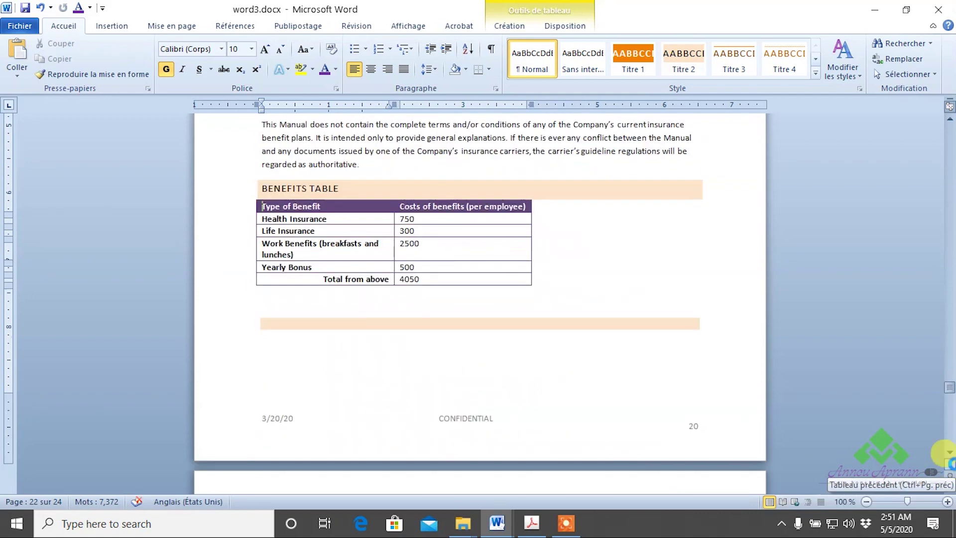
# - Set the browse object to graphics and go to the previous graphic, the logo on the cover page
pyautogui.click(949, 475)
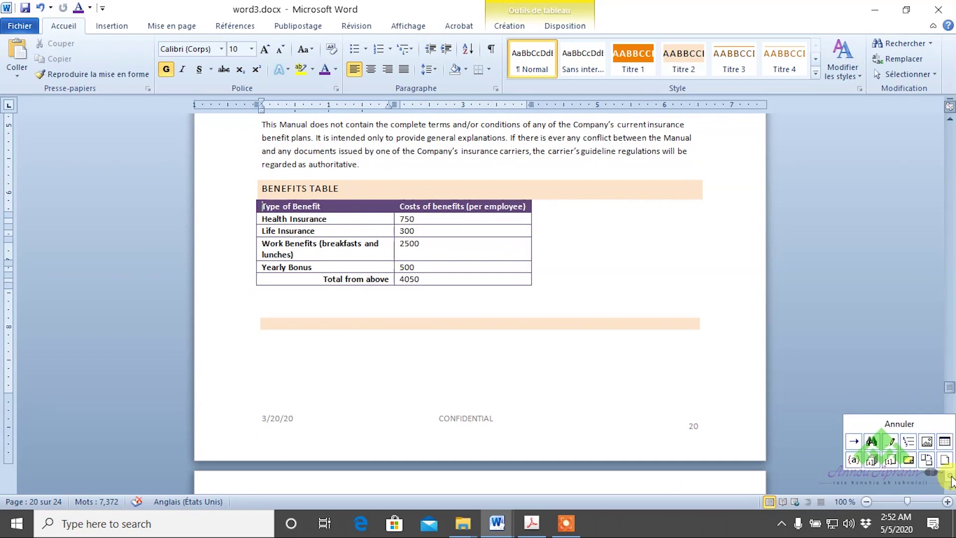
pyautogui.click(929, 443)
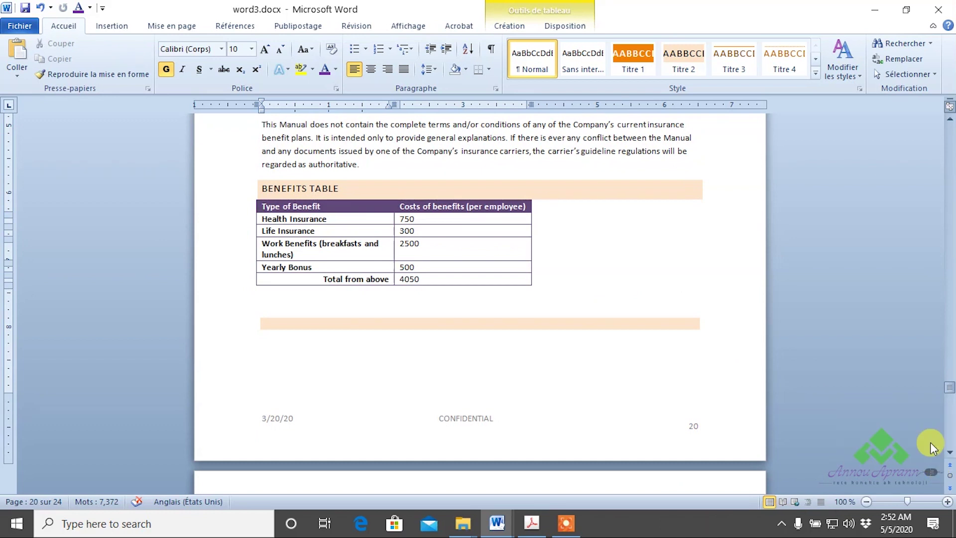
pyautogui.click(949, 465)
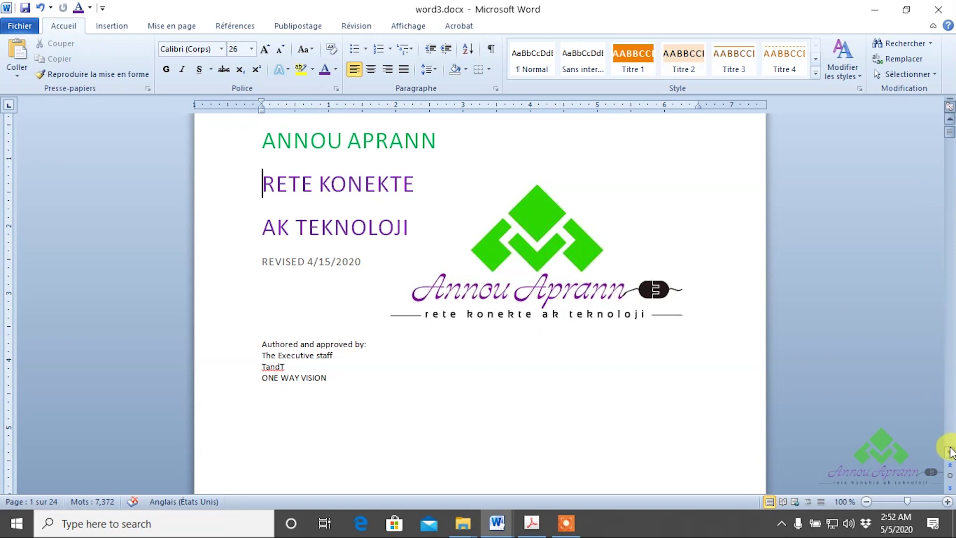
# - Set the browse object back to pages, go to The Story page and look over its text
pyautogui.scroll(-8, 951, 452)
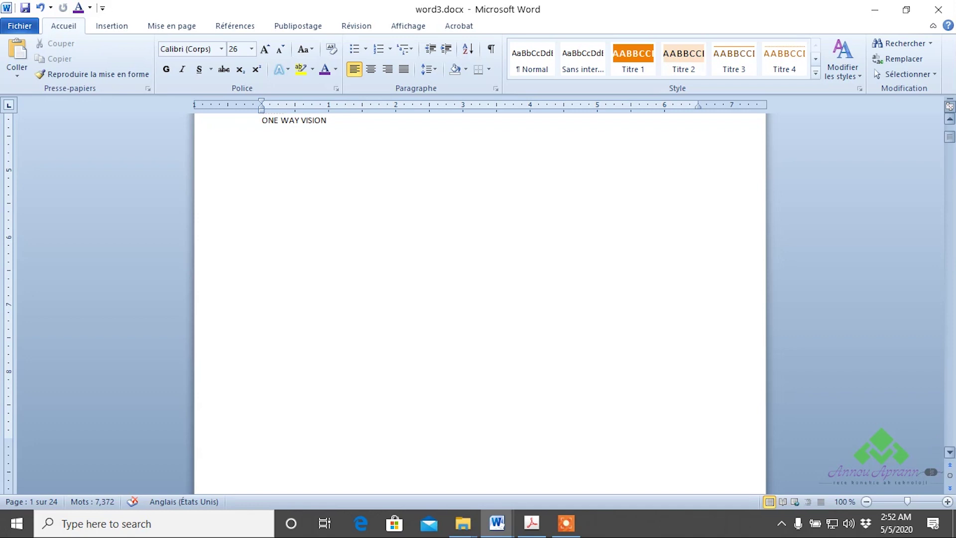
pyautogui.click(949, 480)
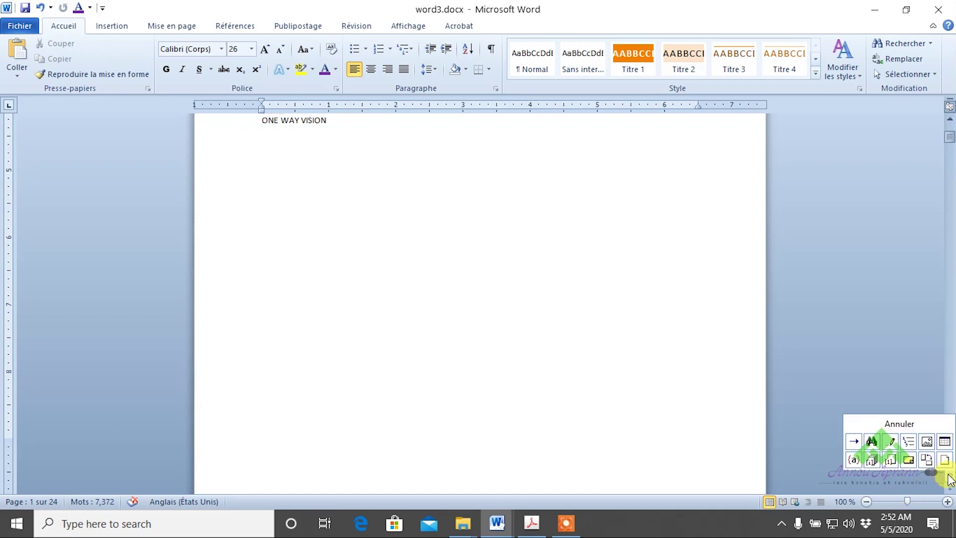
pyautogui.click(445, 317)
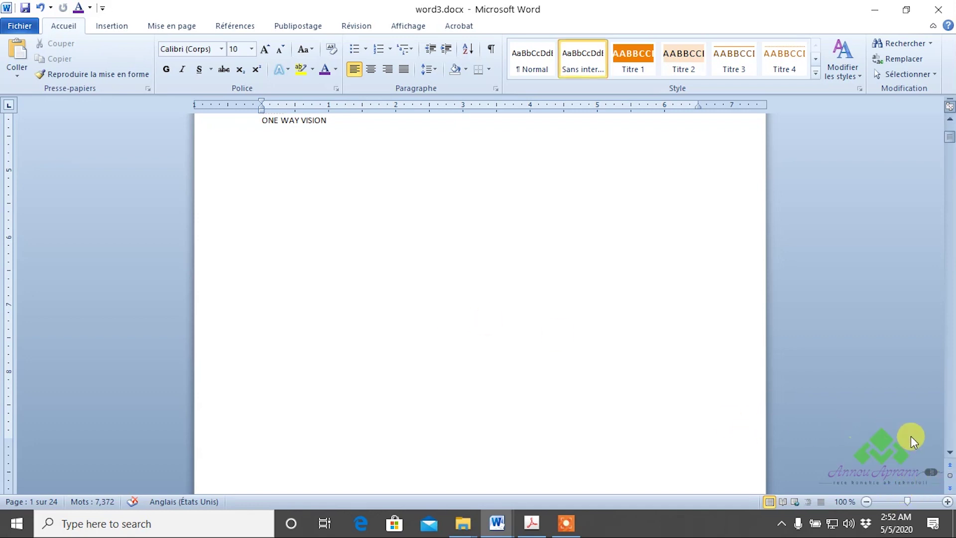
pyautogui.click(948, 476)
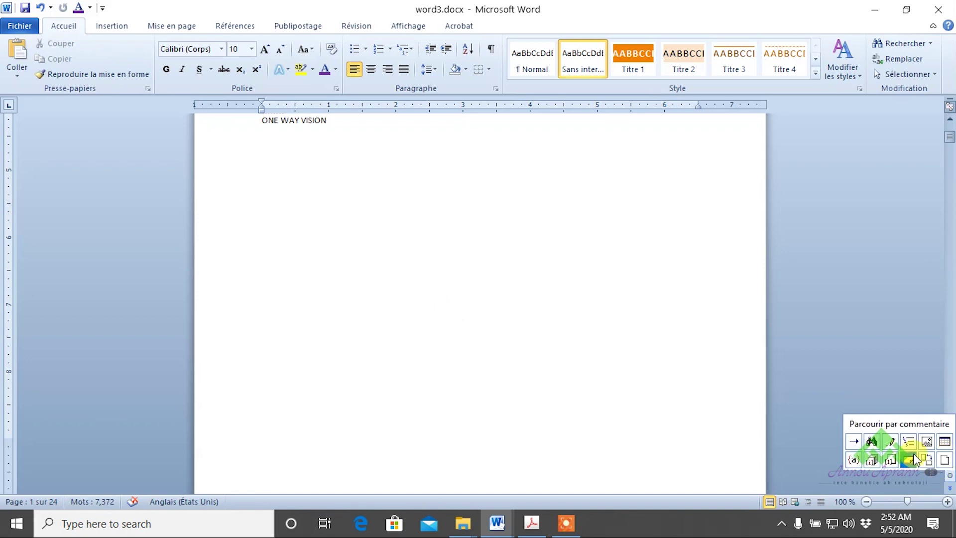
pyautogui.click(945, 460)
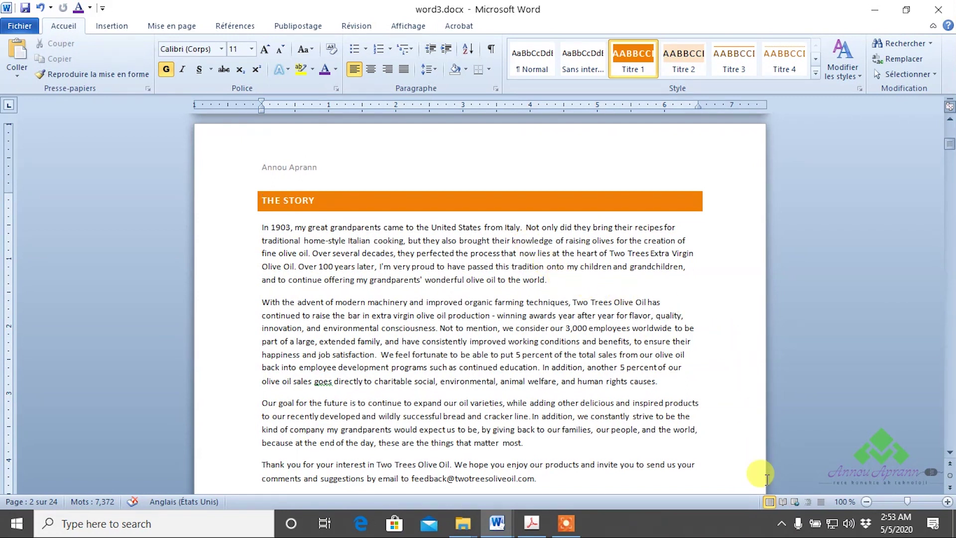
pyautogui.scroll(-5, 583, 359)
pyautogui.scroll(6, 576, 337)
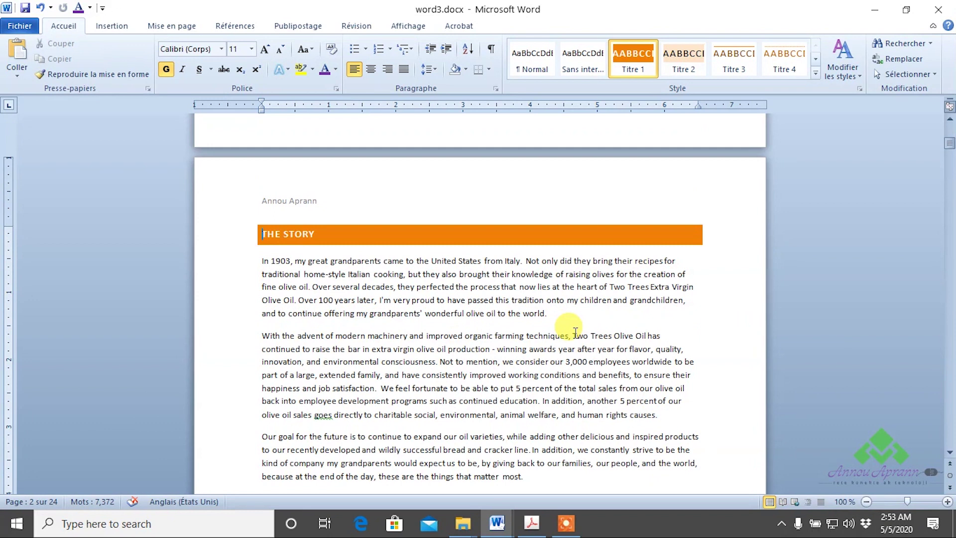
# - Show the document in full screen reading view, page forward to Section 3: Employment Policies and close the view
pyautogui.click(783, 504)
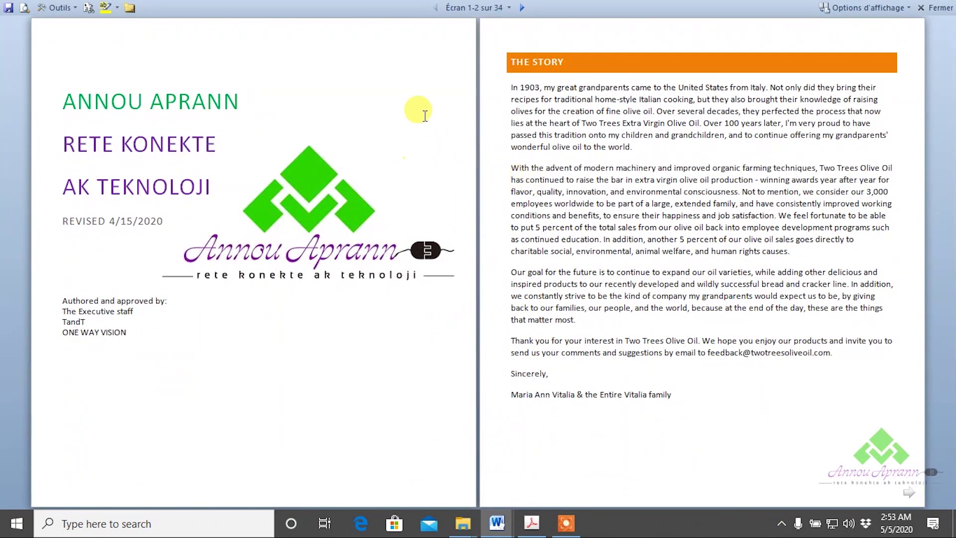
pyautogui.click(521, 8)
pyautogui.click(520, 7)
pyautogui.click(521, 8)
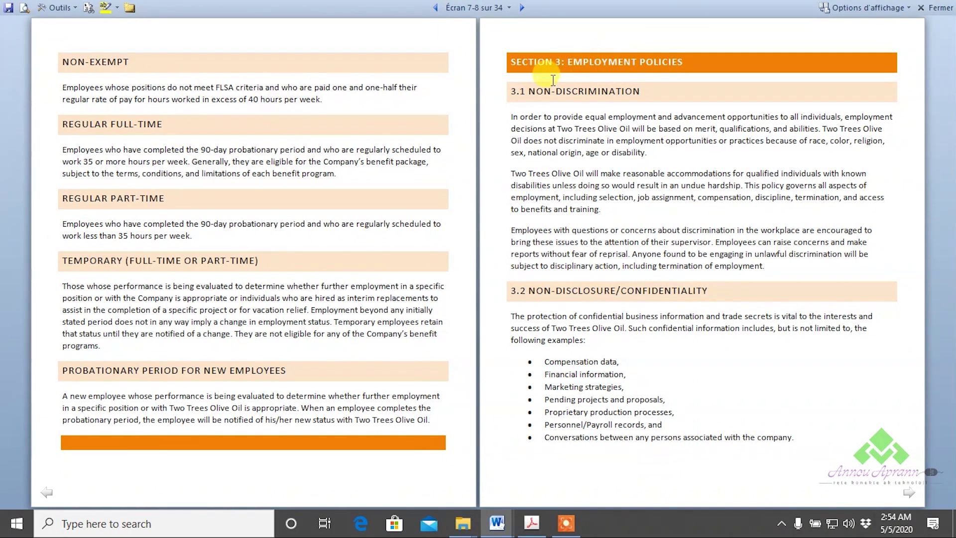
pyautogui.click(933, 9)
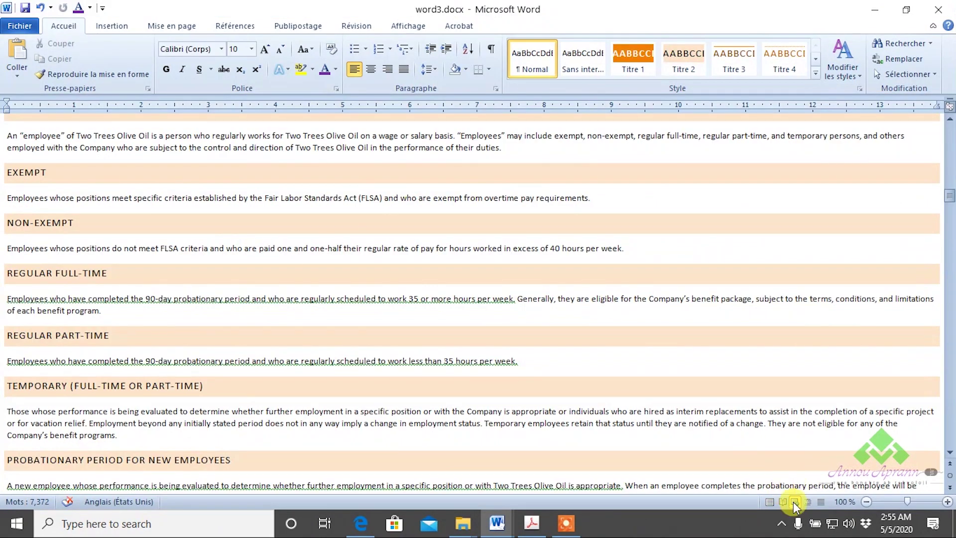
# - Look through the table of contents and Section 1: Introduction in Web Layout view
pyautogui.scroll(20, 313, 249)
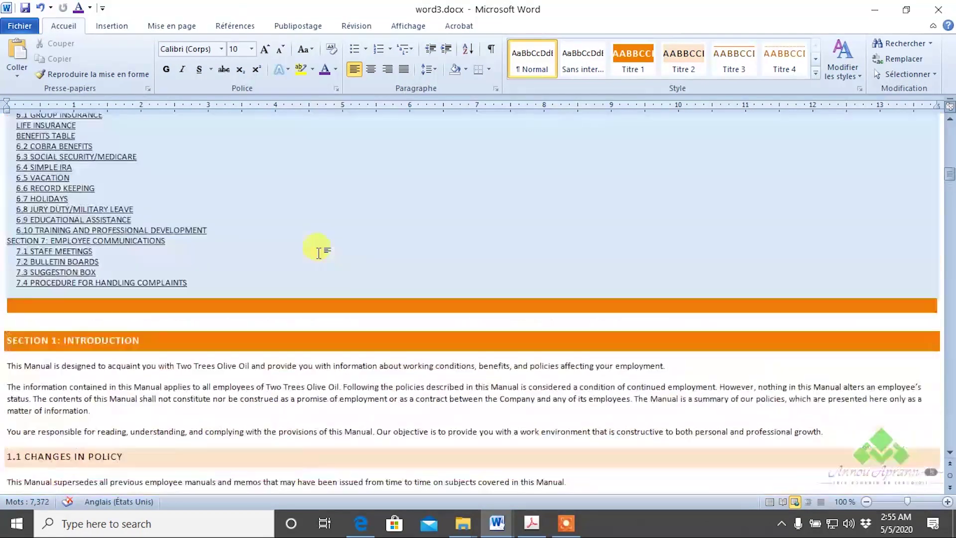
pyautogui.scroll(20, 319, 252)
pyautogui.scroll(-8, 290, 260)
pyautogui.scroll(-16, 262, 254)
pyautogui.hotkey('ctrl', 'a')
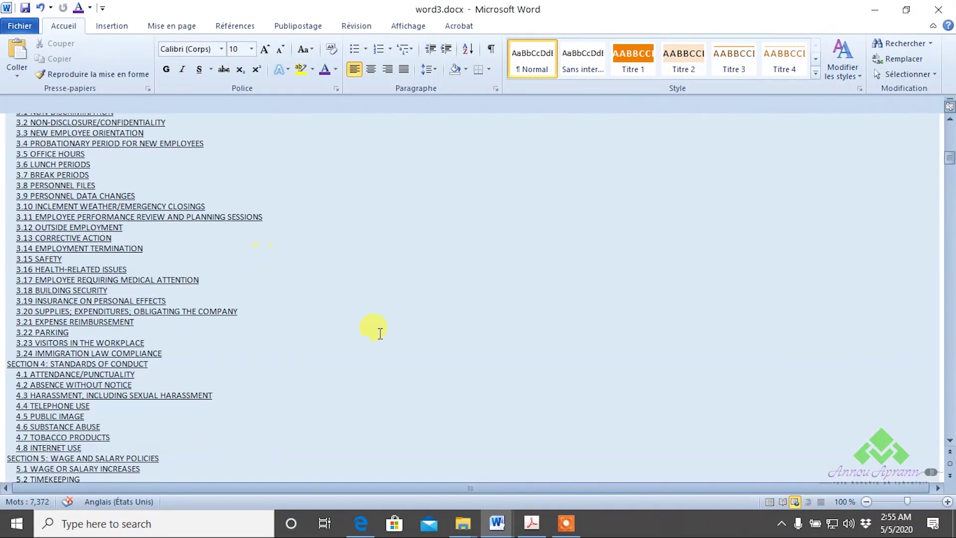
pyautogui.click(516, 412)
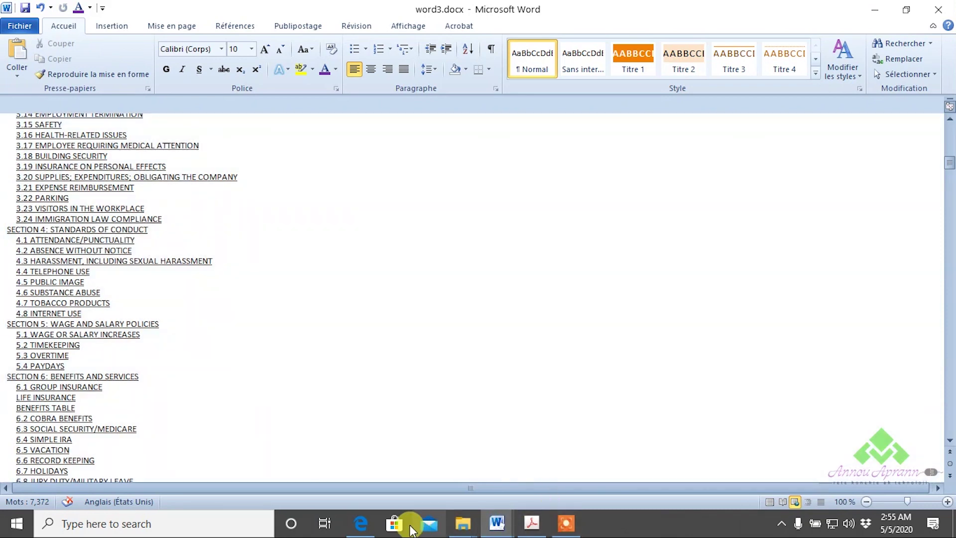
# - Switch to Microsoft Edge and look through the Wikipedia Music article down to its Elements section
pyautogui.click(365, 524)
pyautogui.scroll(10, 293, 279)
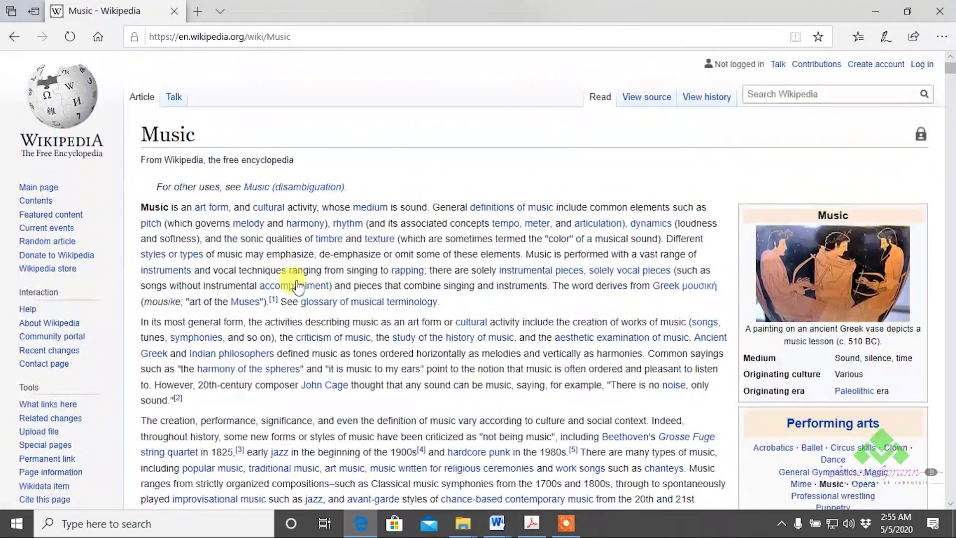
pyautogui.scroll(-20, 349, 249)
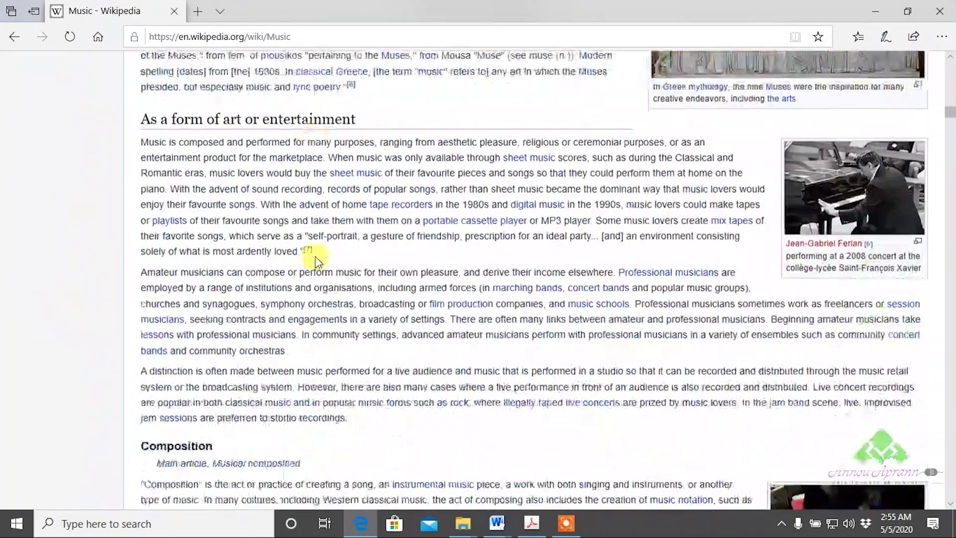
pyautogui.scroll(5, 312, 259)
pyautogui.scroll(-15, 277, 246)
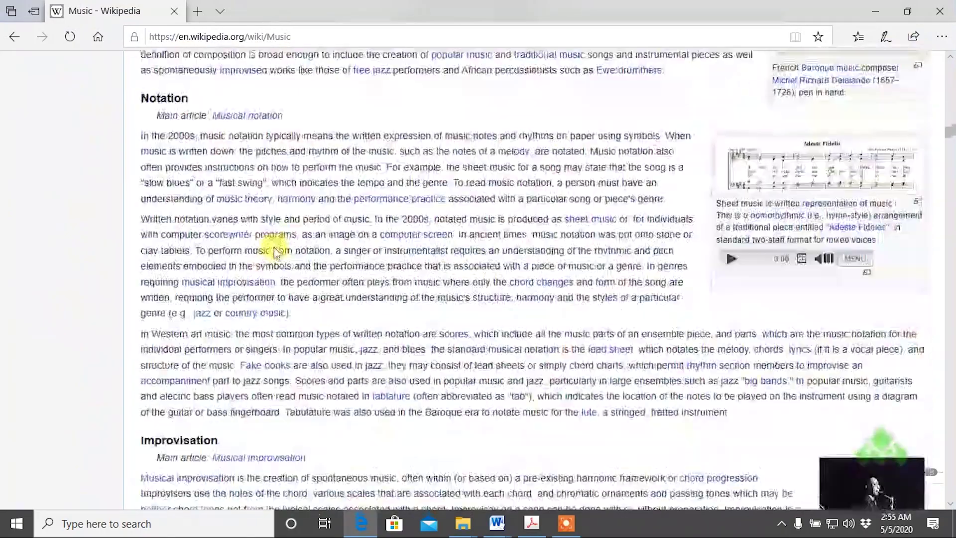
pyautogui.scroll(-5, 287, 247)
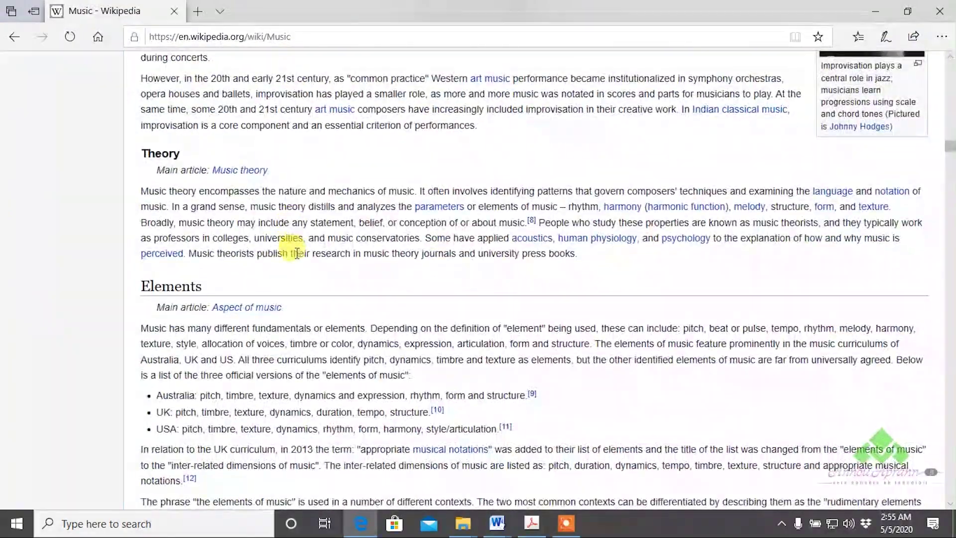
# - Return to word3.docx in Word and look over Section 1 and Section 2: Definitions of Employees Status in Web Layout view
pyautogui.moveTo(497, 523)
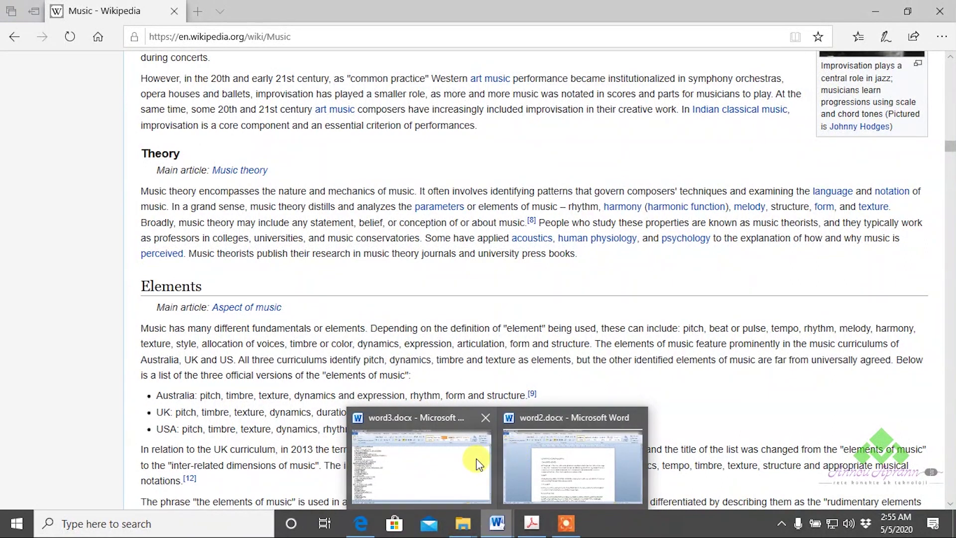
pyautogui.click(440, 462)
pyautogui.scroll(-15, 519, 284)
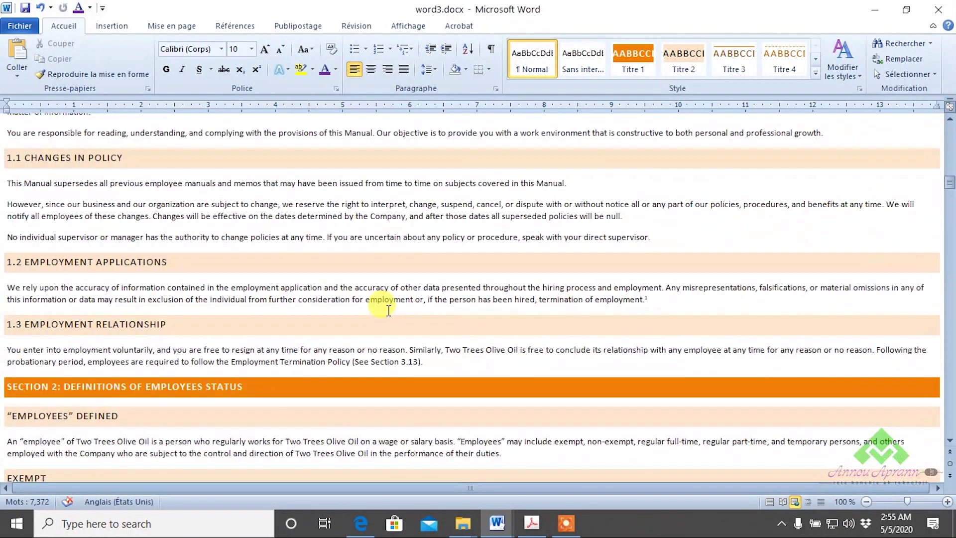
pyautogui.scroll(-2, 384, 310)
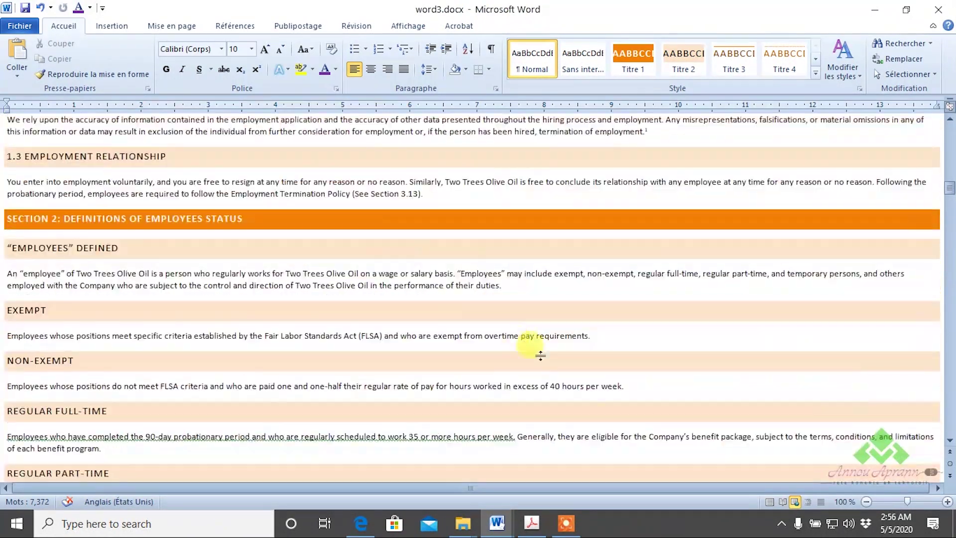
# - Show the document in Outline view and look over its structure from the title through the end of the table of contents
pyautogui.click(807, 502)
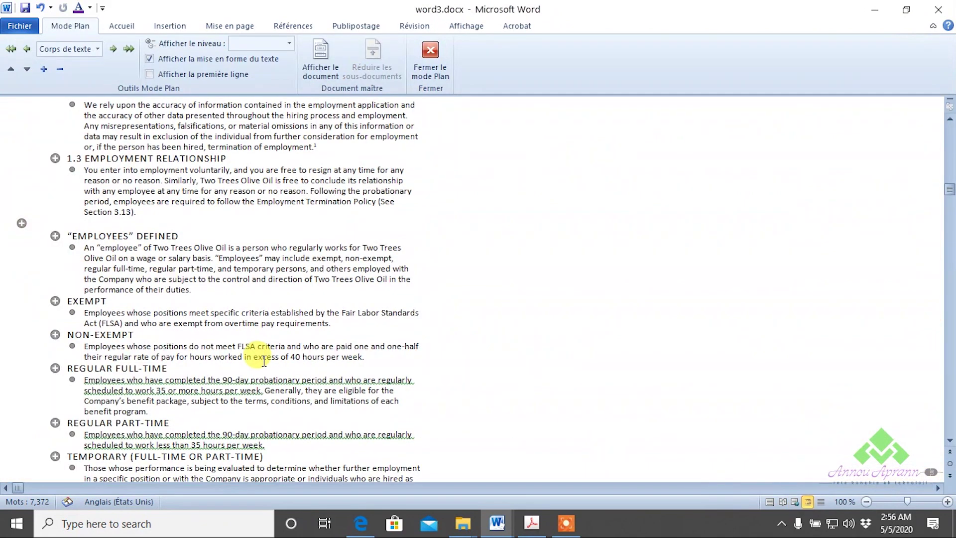
pyautogui.scroll(10, 261, 363)
pyautogui.scroll(12, 263, 363)
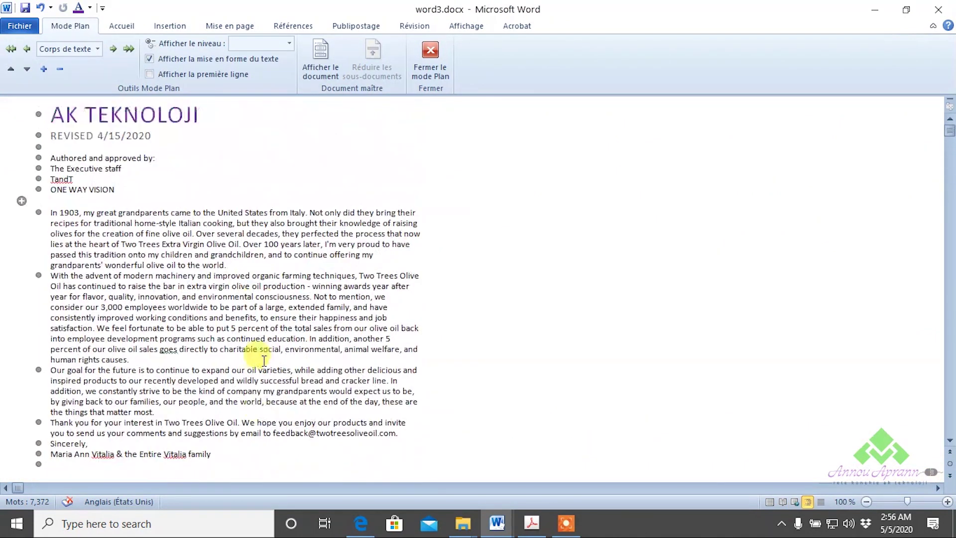
pyautogui.scroll(-4, 86, 239)
pyautogui.scroll(4, 87, 234)
pyautogui.scroll(-5, 75, 244)
pyautogui.scroll(-5, 70, 247)
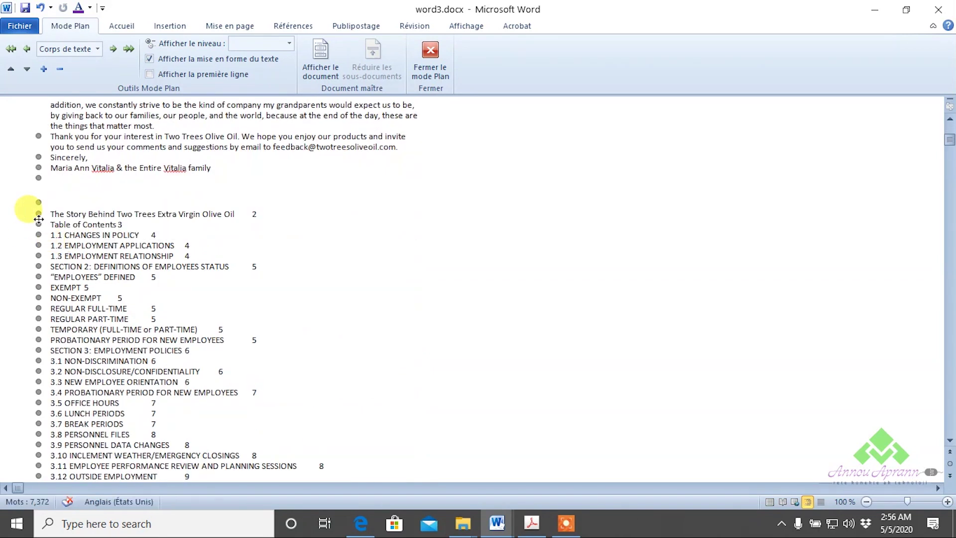
pyautogui.scroll(-2, 36, 224)
pyautogui.scroll(-12, 36, 227)
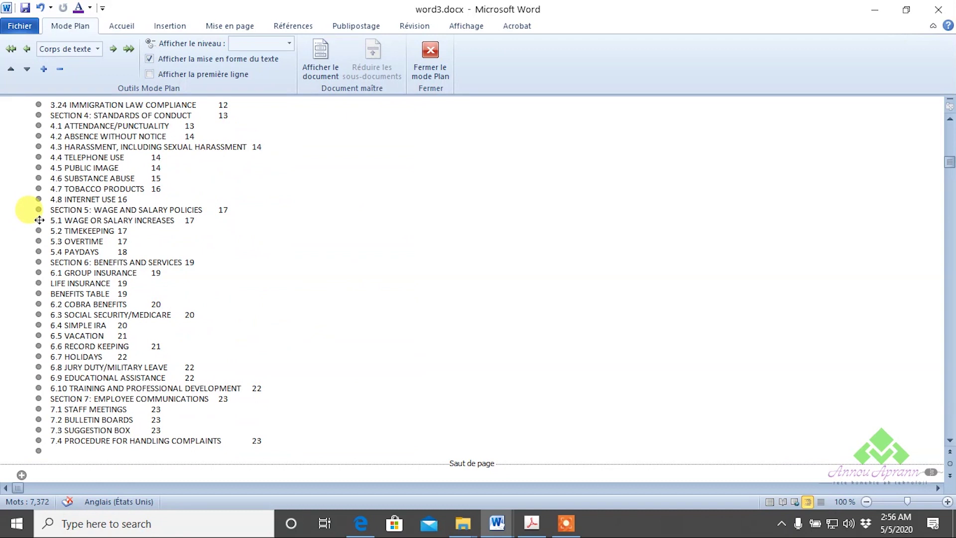
# - Promote the table of contents entry 5.1 Wage or Salary Increases to Level 1 in the outline and clear the selection
pyautogui.moveTo(39, 220); pyautogui.dragTo(25, 219)
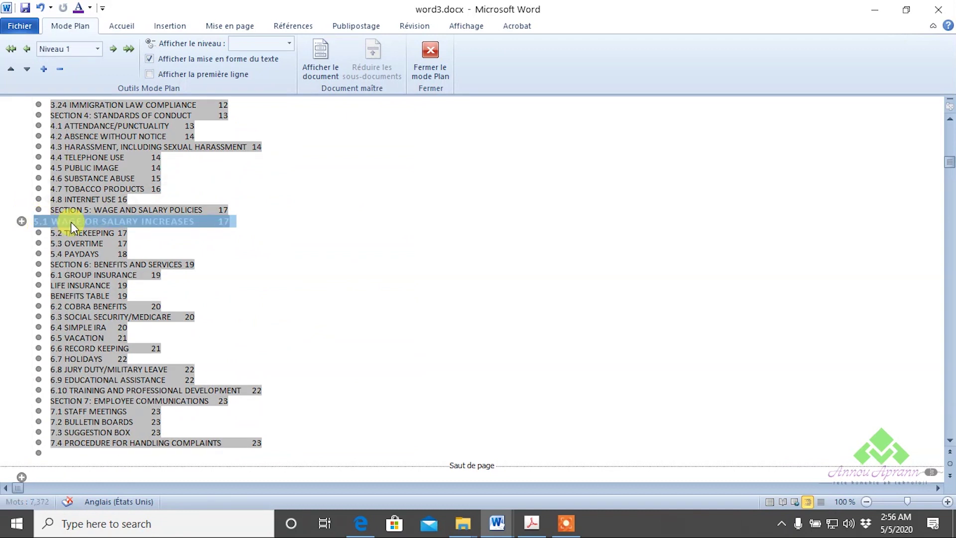
pyautogui.scroll(-5, 437, 262)
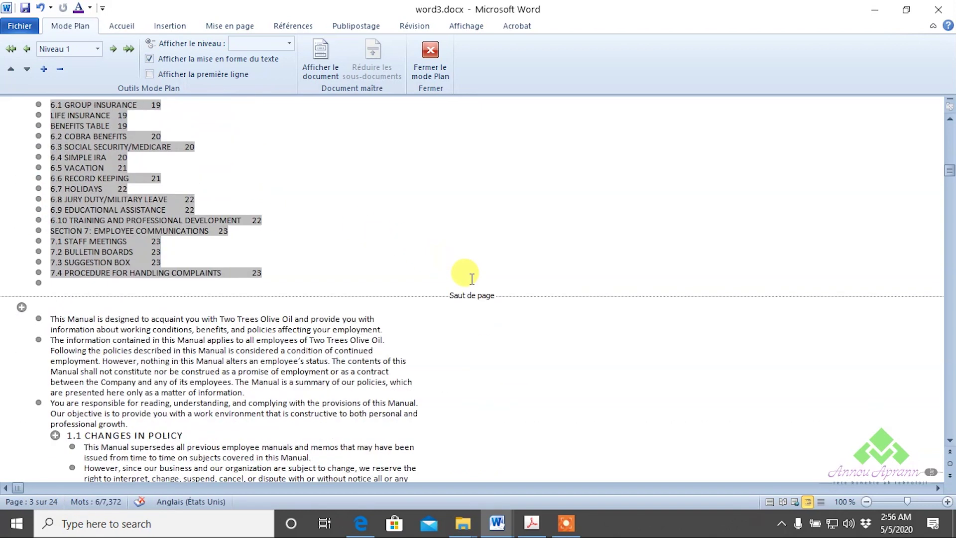
pyautogui.click(425, 255)
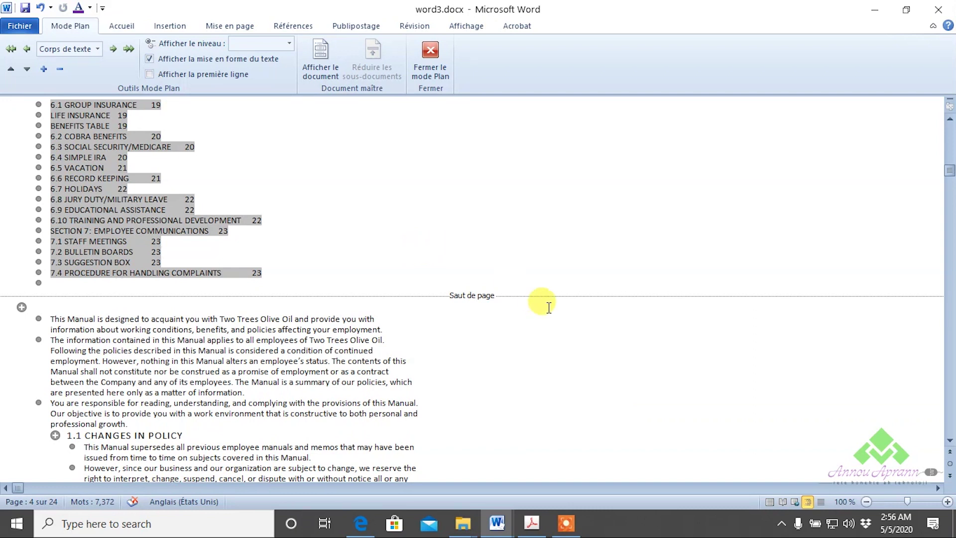
# - Show the document in Draft view and look through it from the title page to section 3.8 Personnel Files
pyautogui.click(820, 502)
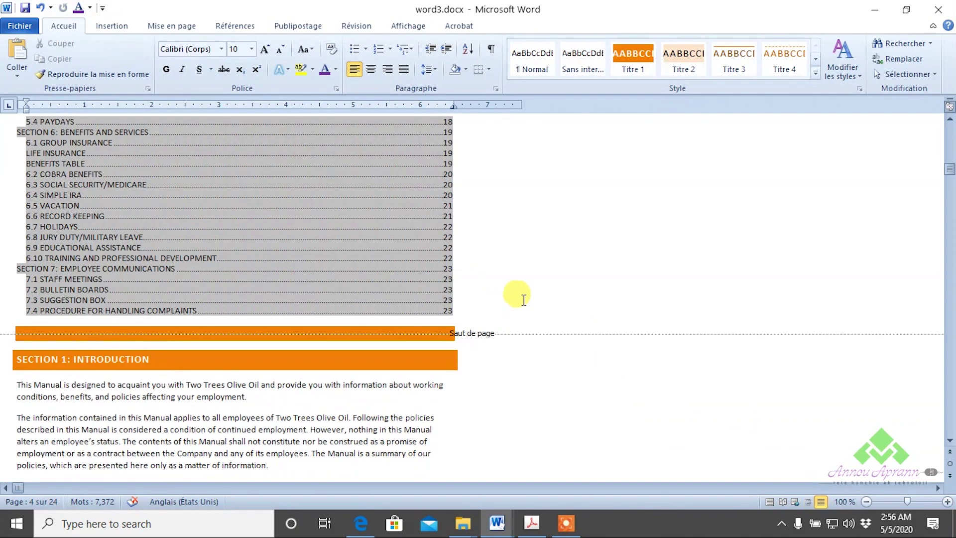
pyautogui.scroll(10, 521, 298)
pyautogui.scroll(15, 523, 299)
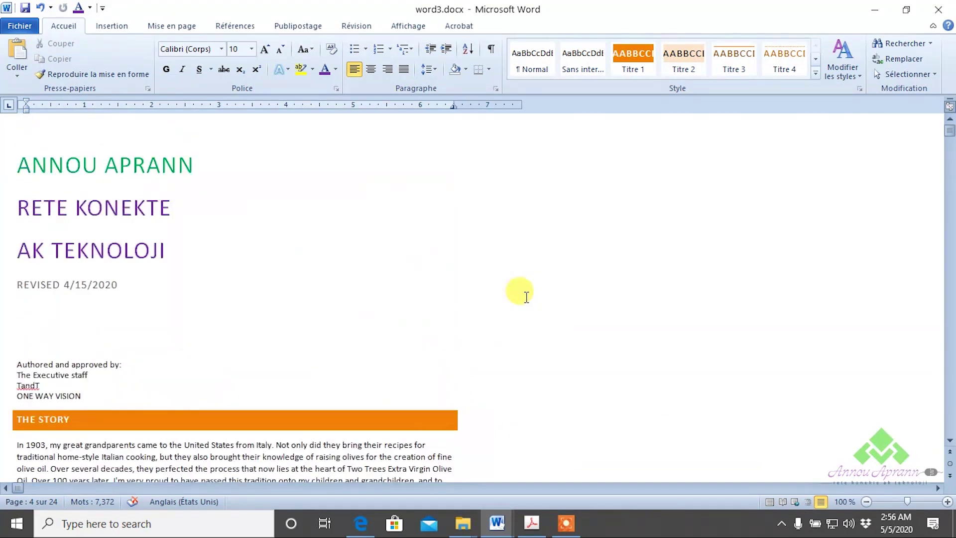
pyautogui.scroll(-15, 523, 298)
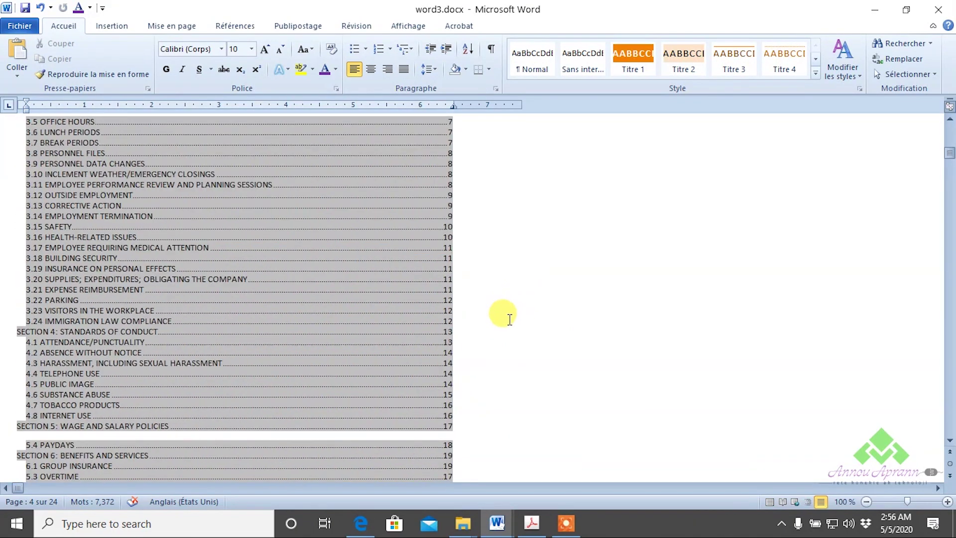
pyautogui.scroll(-10, 513, 316)
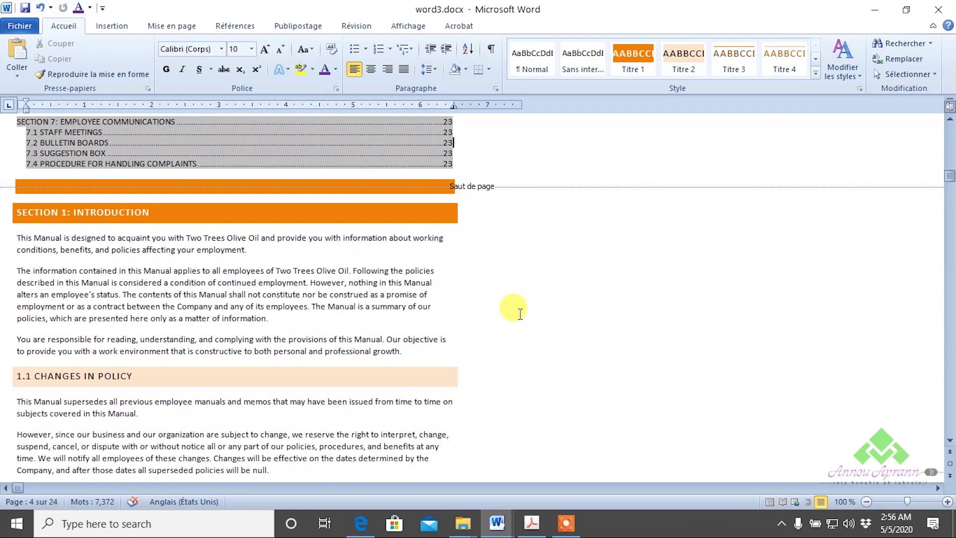
pyautogui.scroll(-2, 519, 313)
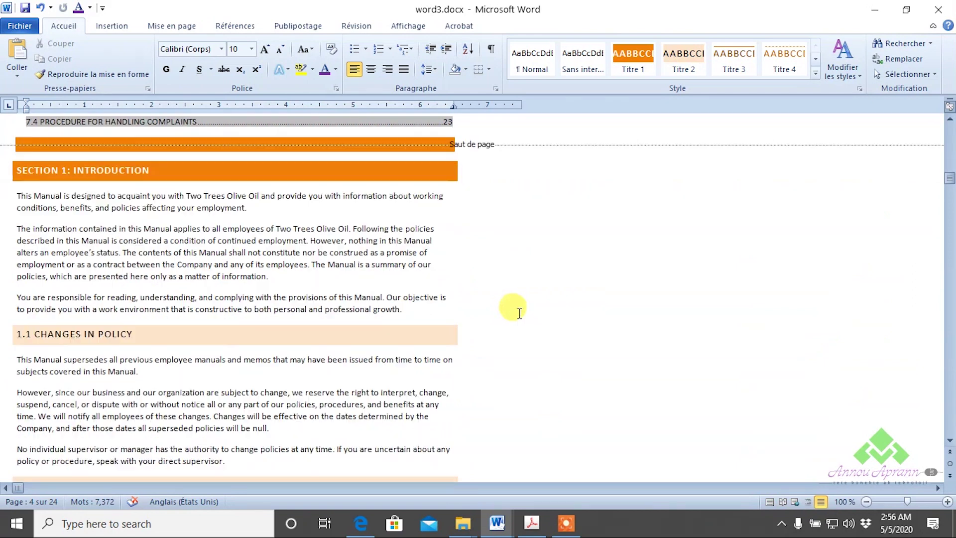
pyautogui.scroll(-20, 519, 313)
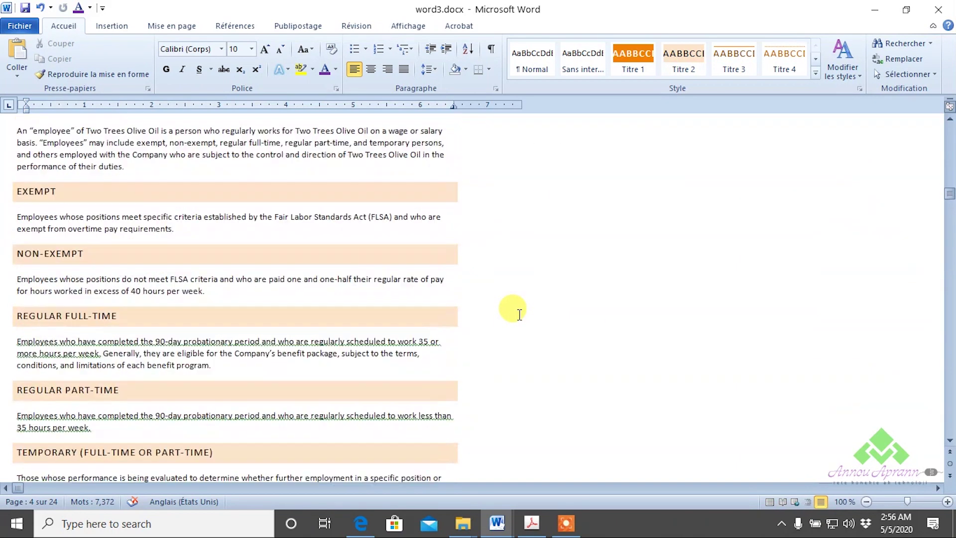
pyautogui.scroll(-15, 513, 319)
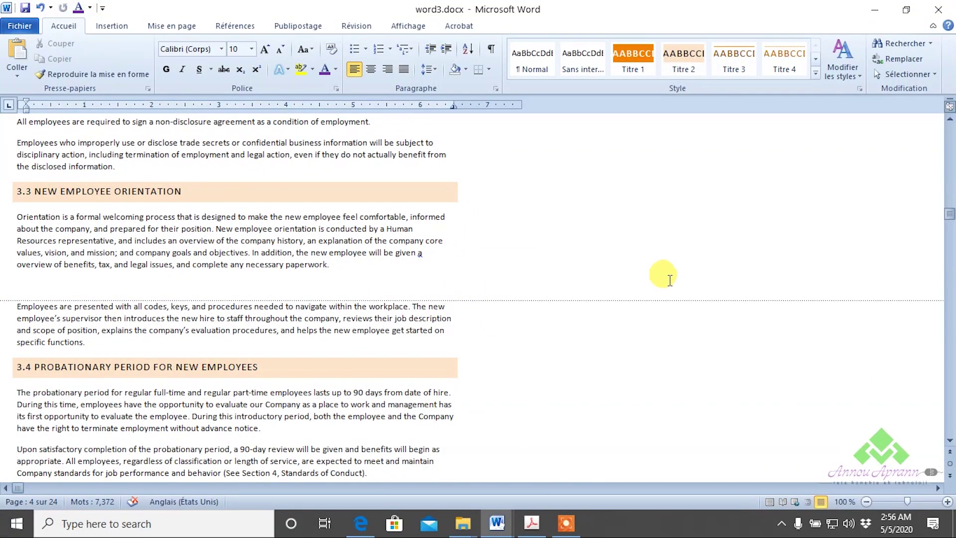
pyautogui.scroll(-12, 665, 273)
pyautogui.scroll(2, 682, 273)
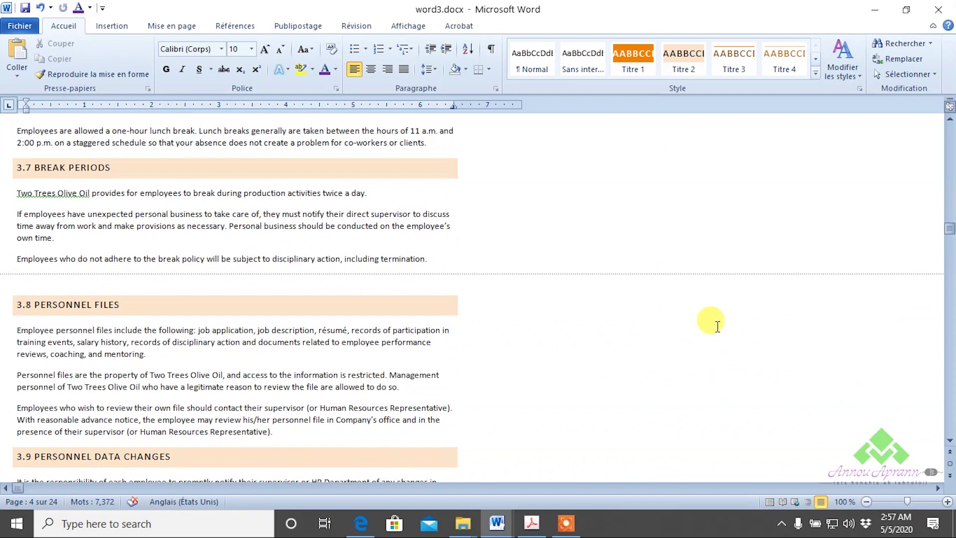
# - Return to Print Layout view and examine the footer, header and gap between the table of contents and Section 1: Introduction
pyautogui.click(768, 501)
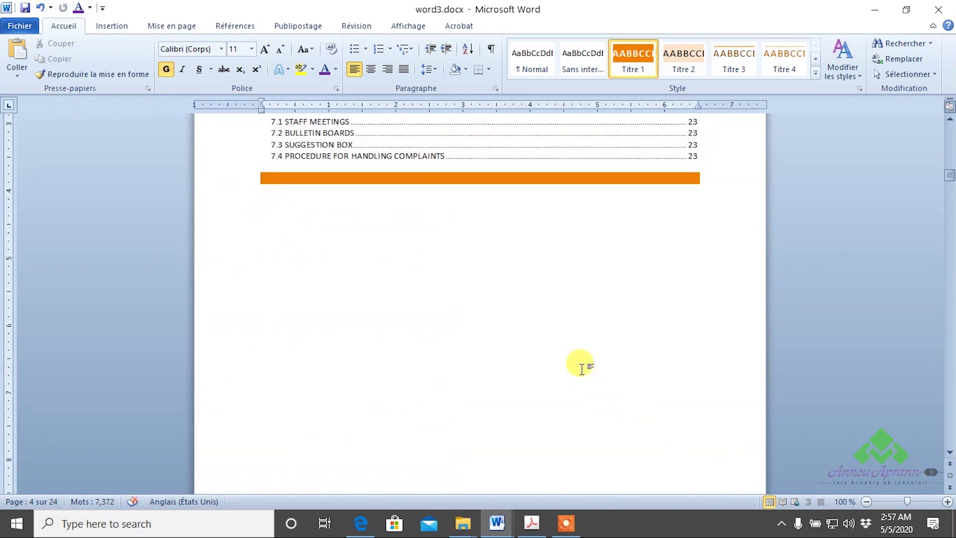
pyautogui.scroll(-10, 582, 368)
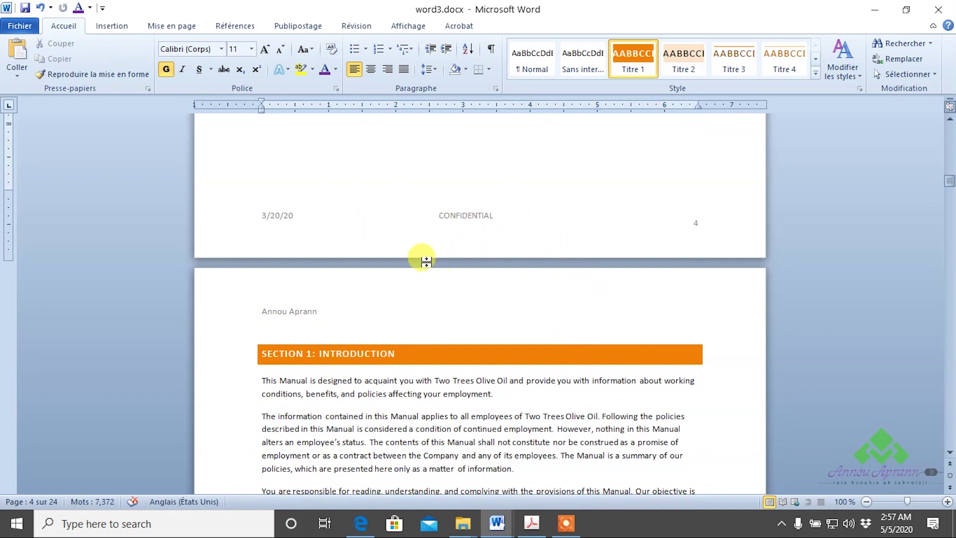
pyautogui.scroll(2, 581, 285)
pyautogui.scroll(12, 581, 285)
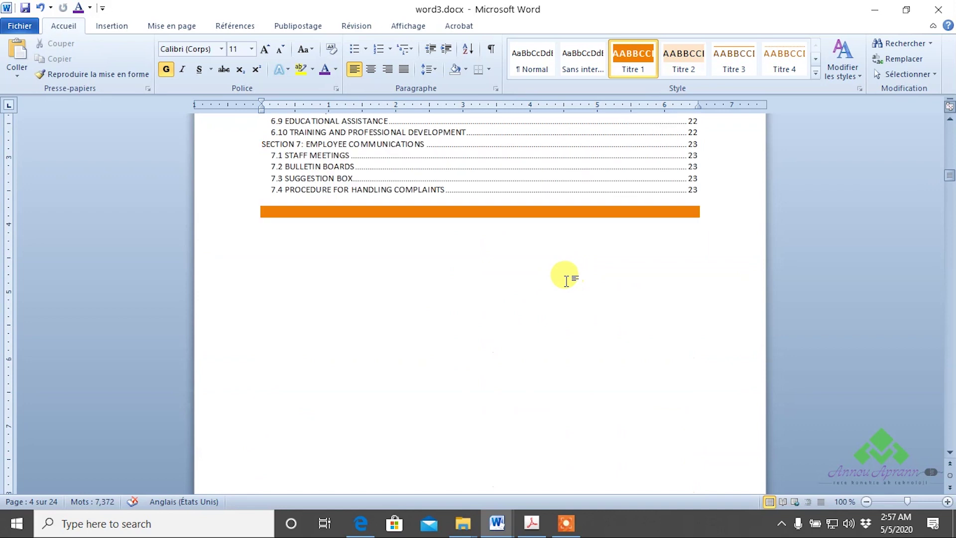
pyautogui.scroll(-15, 568, 281)
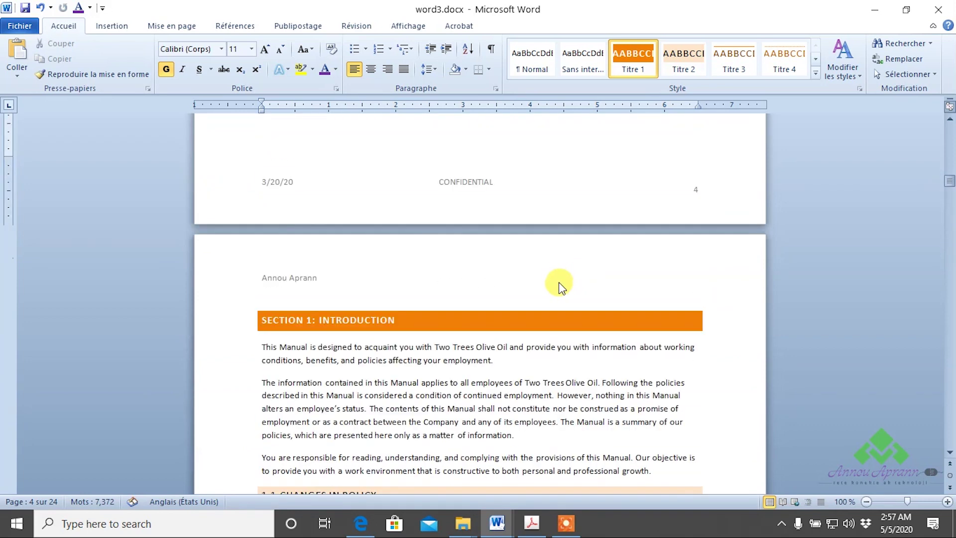
pyautogui.scroll(8, 558, 281)
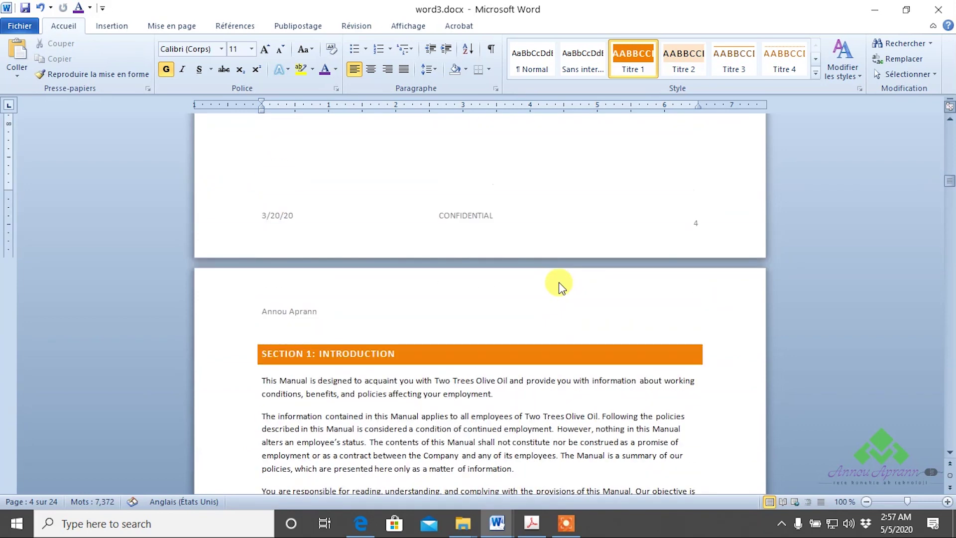
pyautogui.scroll(-4, 523, 314)
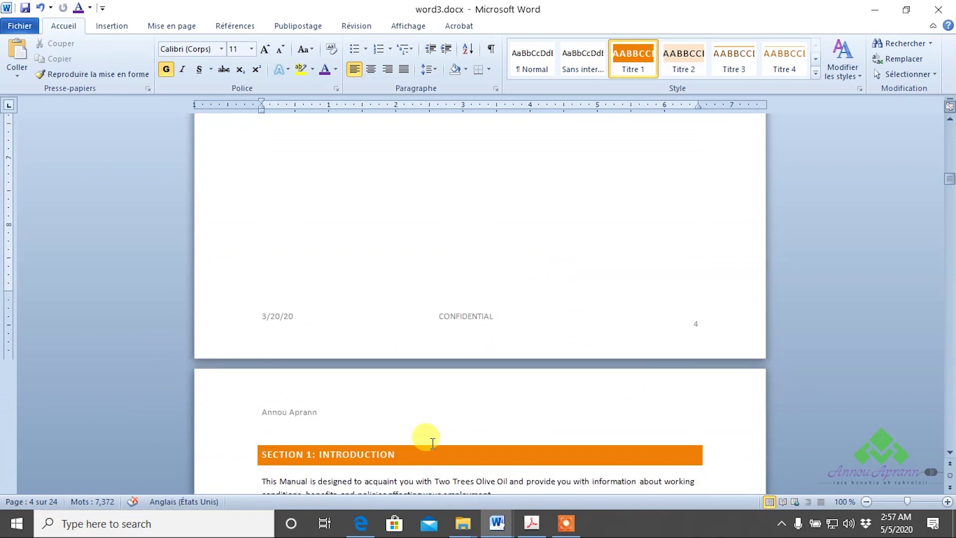
# - Hide the white space between pages and check the page joins before Section 1, Section 3 and Section 2
pyautogui.doubleClick(521, 359)
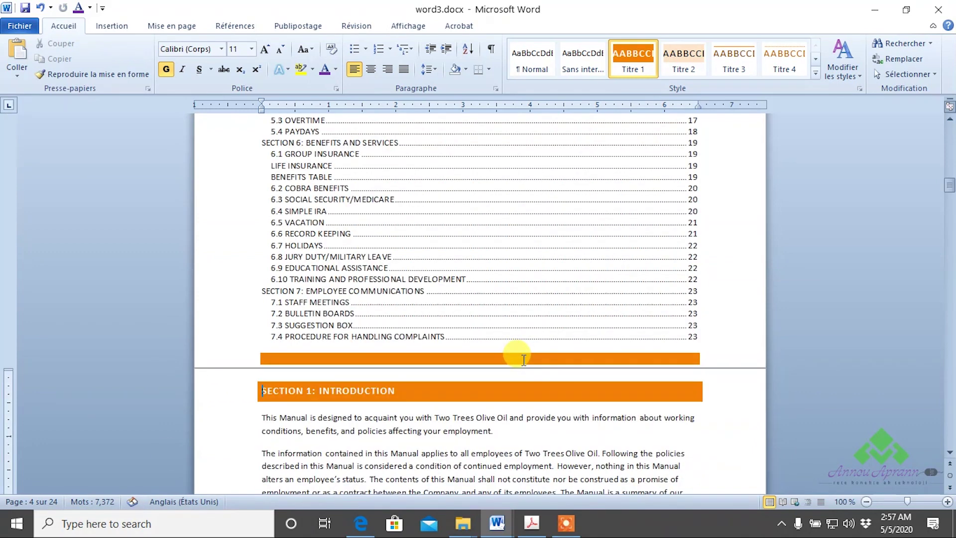
pyautogui.click(485, 326)
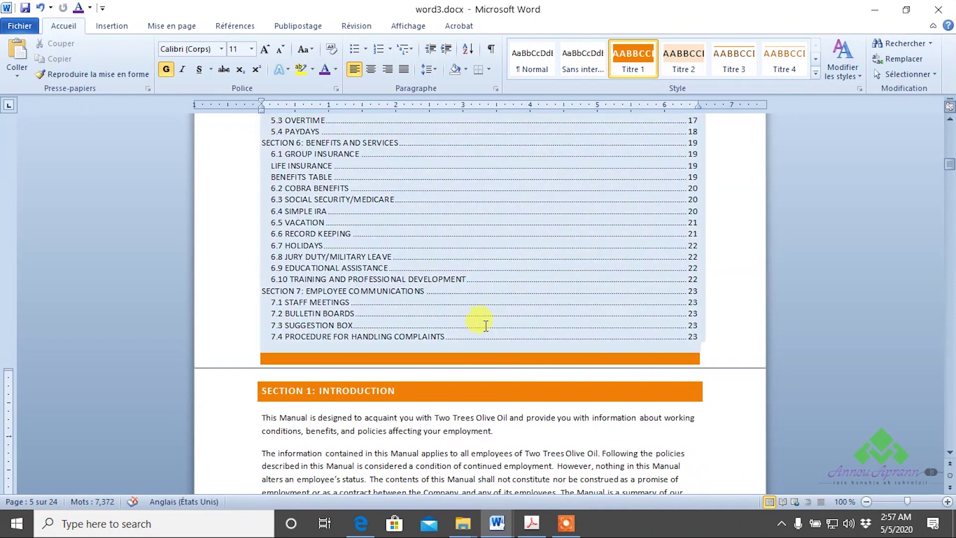
pyautogui.scroll(-20, 502, 416)
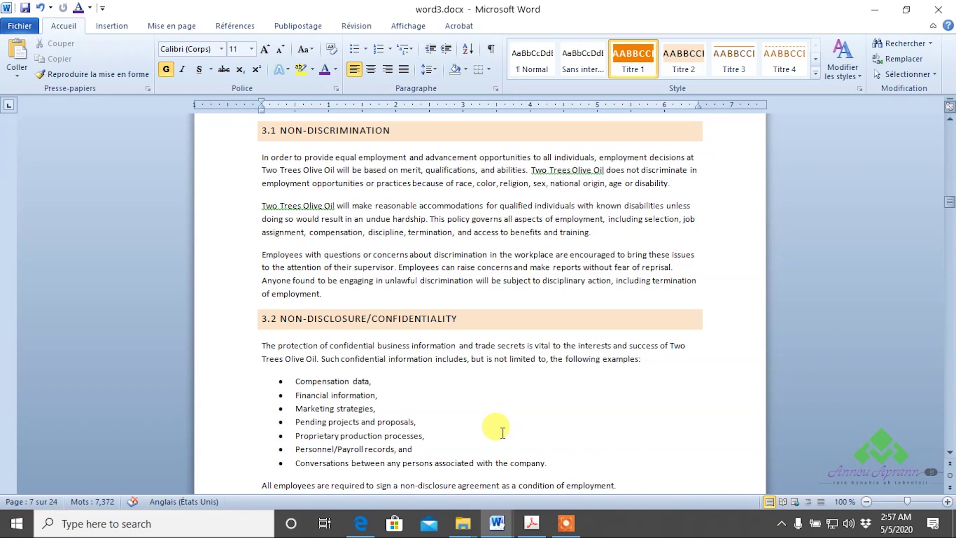
pyautogui.scroll(8, 502, 433)
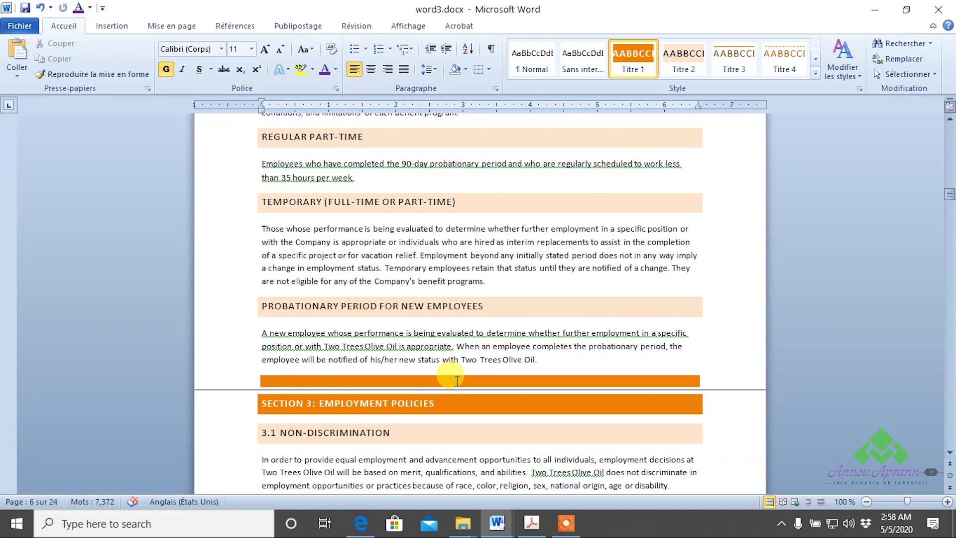
pyautogui.scroll(10, 460, 378)
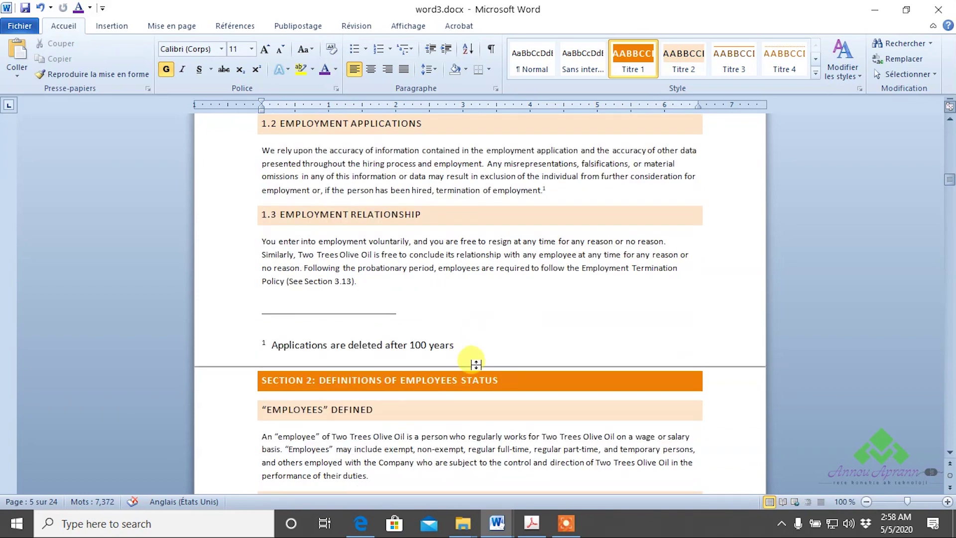
# - Show the white space between pages again and place the cursor in the text of Section 2: Definitions of Employees Status
pyautogui.doubleClick(476, 365)
pyautogui.scroll(-2, 473, 367)
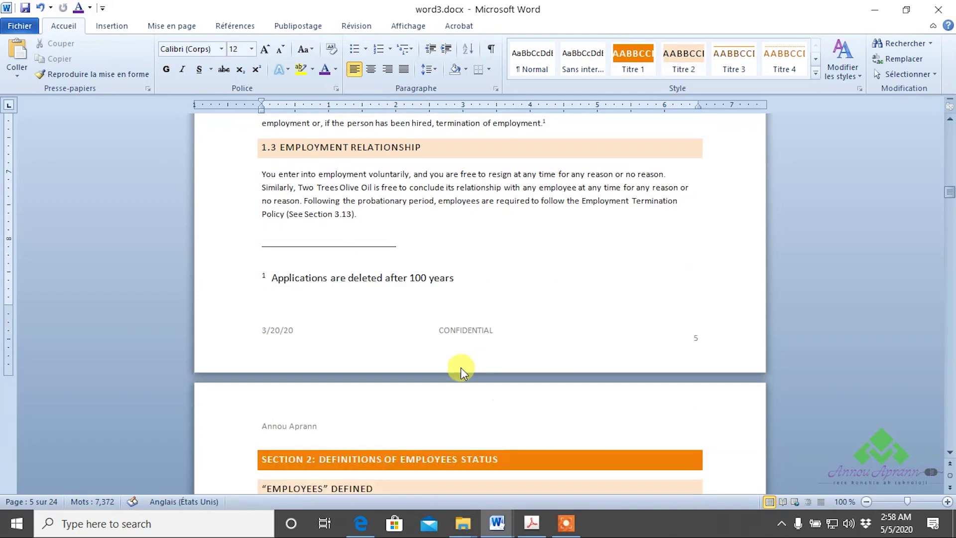
pyautogui.scroll(-3, 554, 322)
pyautogui.click(515, 394)
pyautogui.scroll(-1, 530, 394)
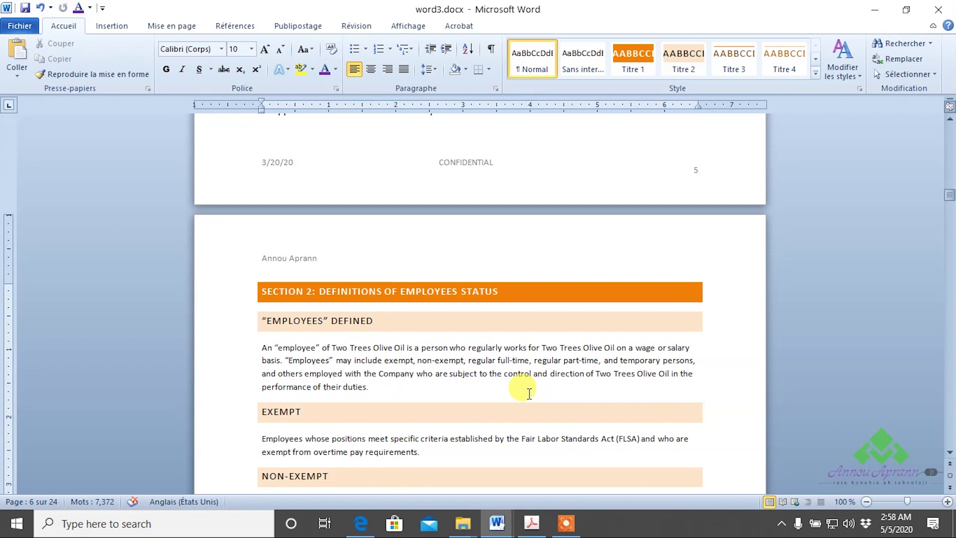
# - Zoom the document in to 172 % and toggle the rulers off and back on
pyautogui.moveTo(906, 500)
pyautogui.mouseDown()
pyautogui.moveTo(934, 501)
pyautogui.moveTo(910, 500)
pyautogui.mouseUp()
pyautogui.moveTo(909, 498); pyautogui.dragTo(913, 498)
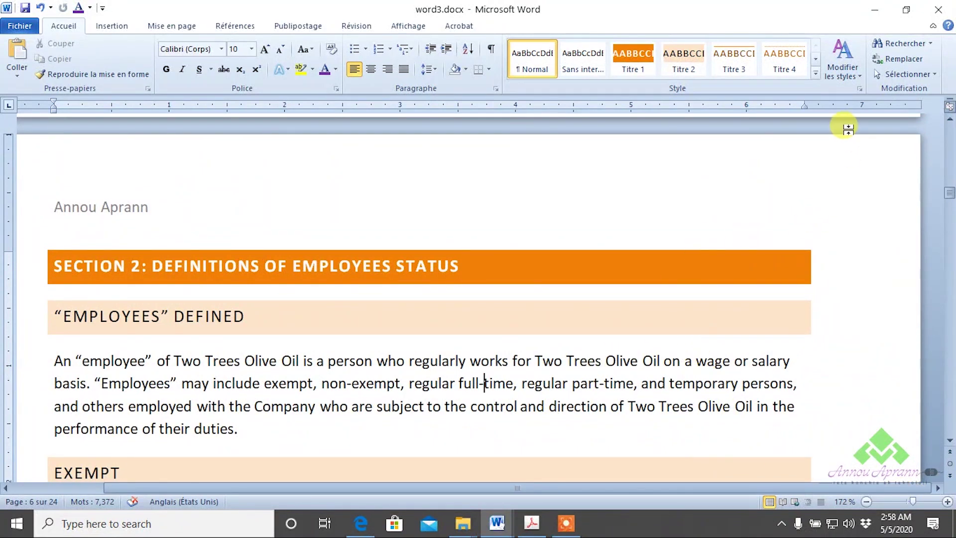
pyautogui.click(950, 107)
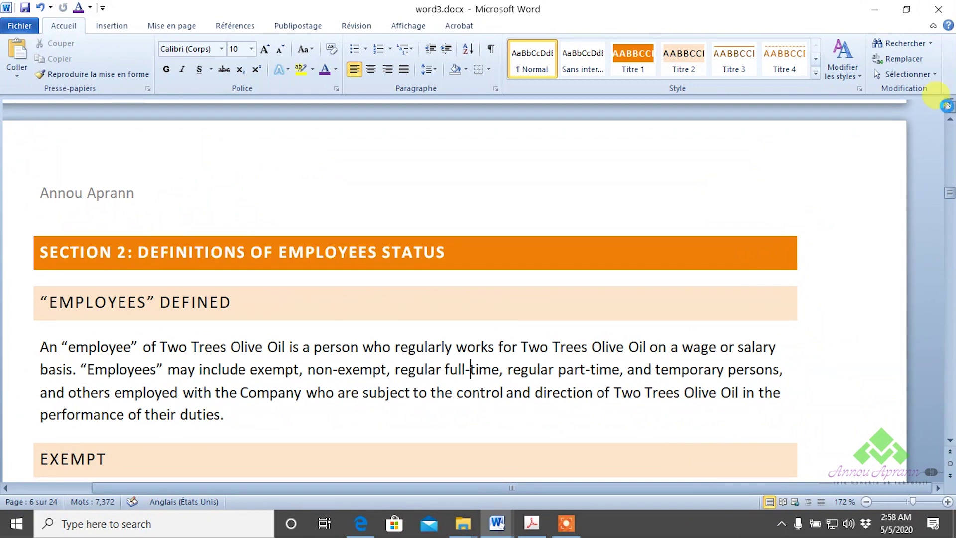
pyautogui.click(950, 107)
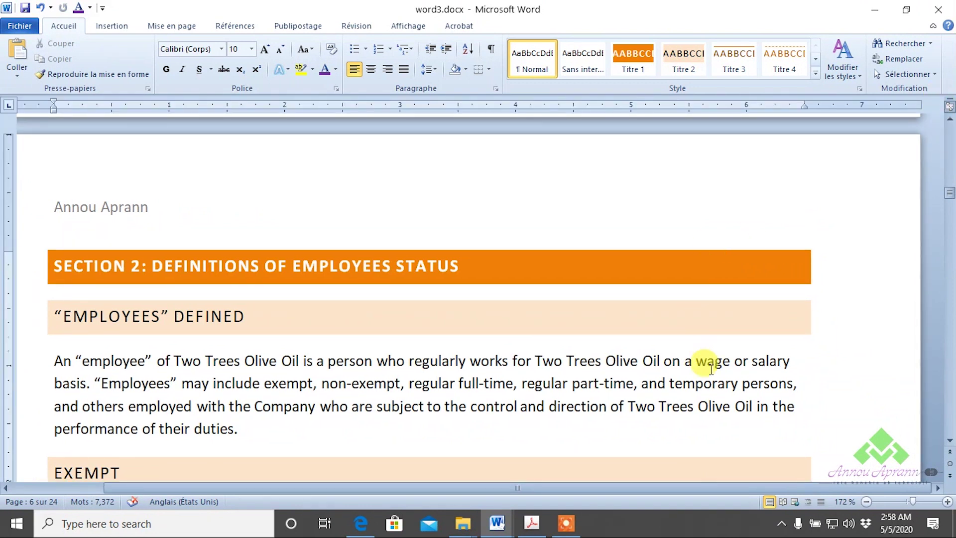
# - Zoom out to 10 % to view all the document's pages together, and restore the zoom to 100 %
pyautogui.scroll(-5, 732, 389)
pyautogui.moveTo(911, 504); pyautogui.dragTo(869, 501)
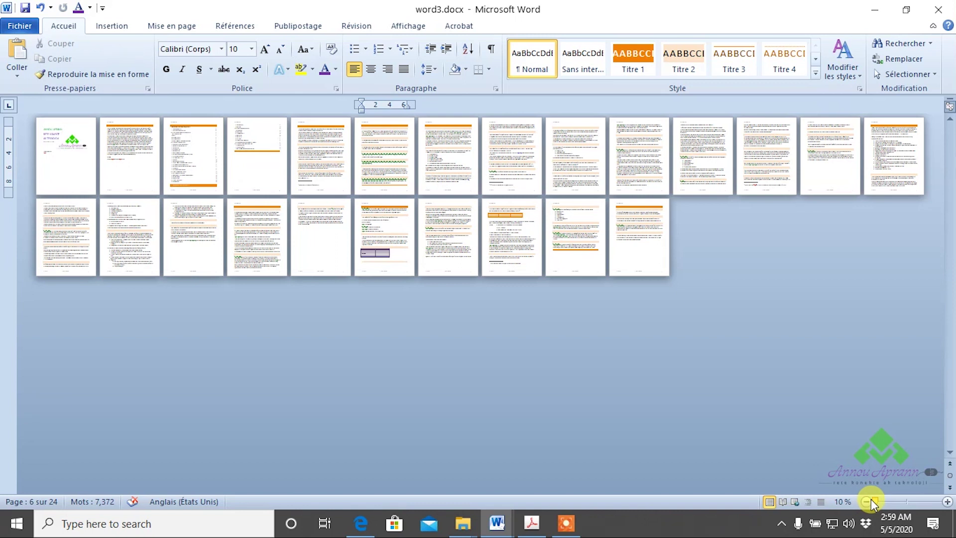
pyautogui.moveTo(871, 499); pyautogui.dragTo(905, 494)
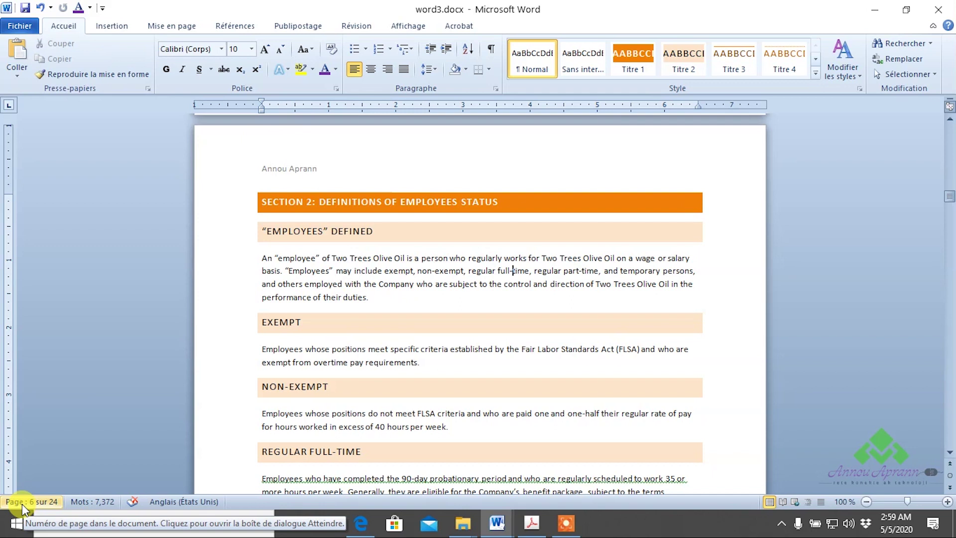
# - Use Go To to jump to page 15, close the dialog and view the beginning of that page
pyautogui.click(35, 501)
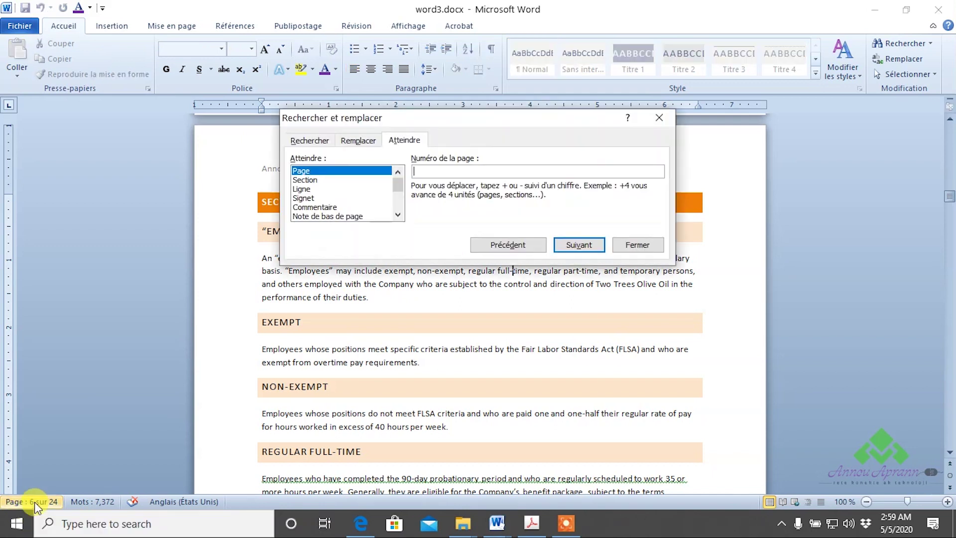
pyautogui.click(565, 169)
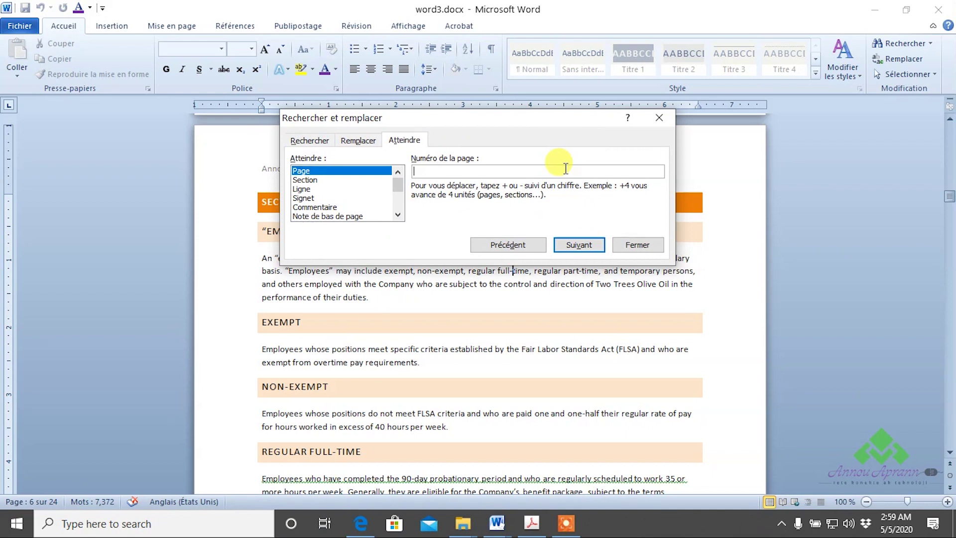
pyautogui.write('15')
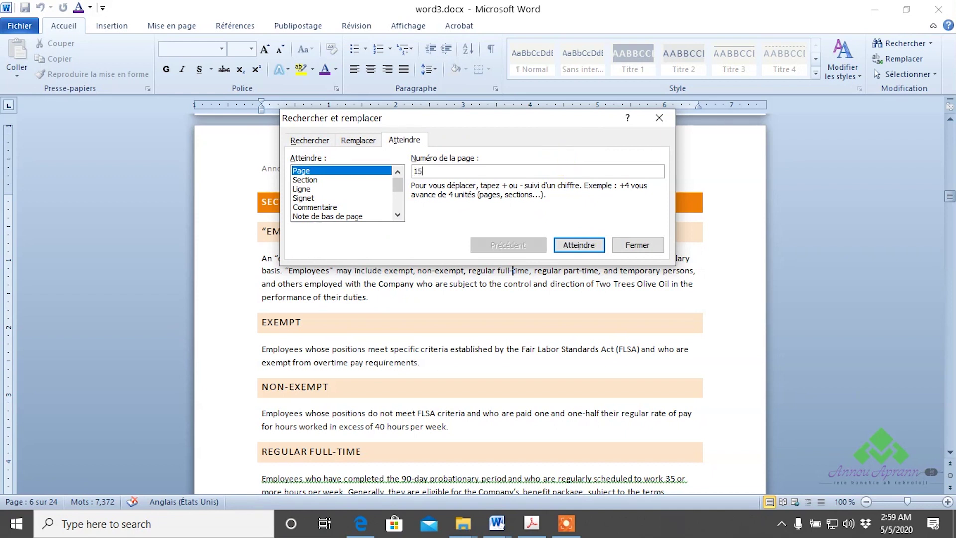
pyautogui.press('Return')
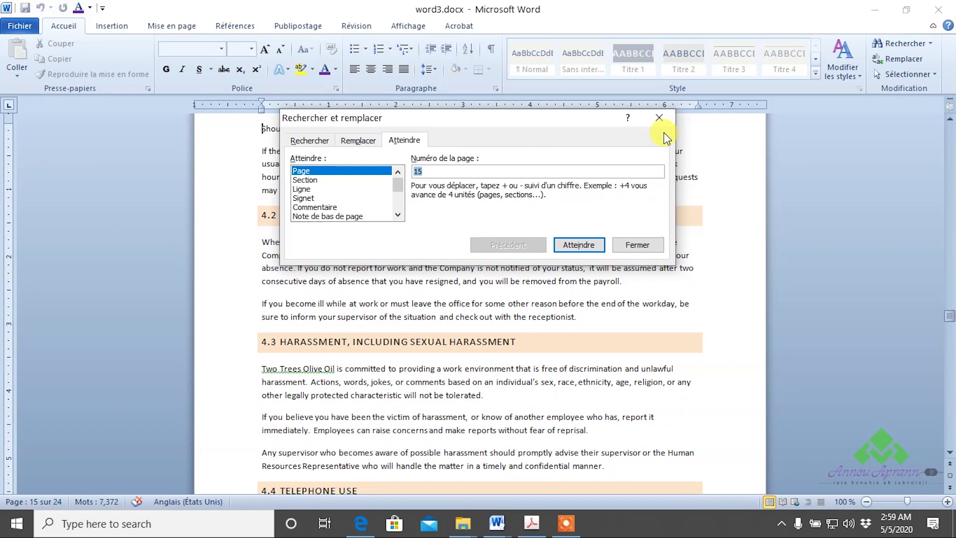
pyautogui.click(661, 118)
pyautogui.scroll(5, 249, 292)
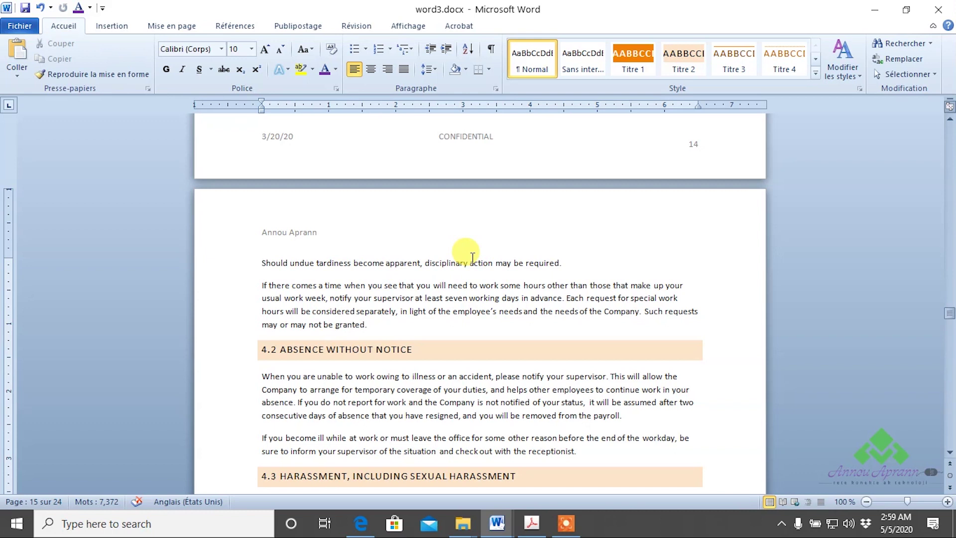
# - Move ahead to page 16 and open the Go To dialog again
pyautogui.moveTo(946, 312); pyautogui.dragTo(946, 344)
pyautogui.click(33, 501)
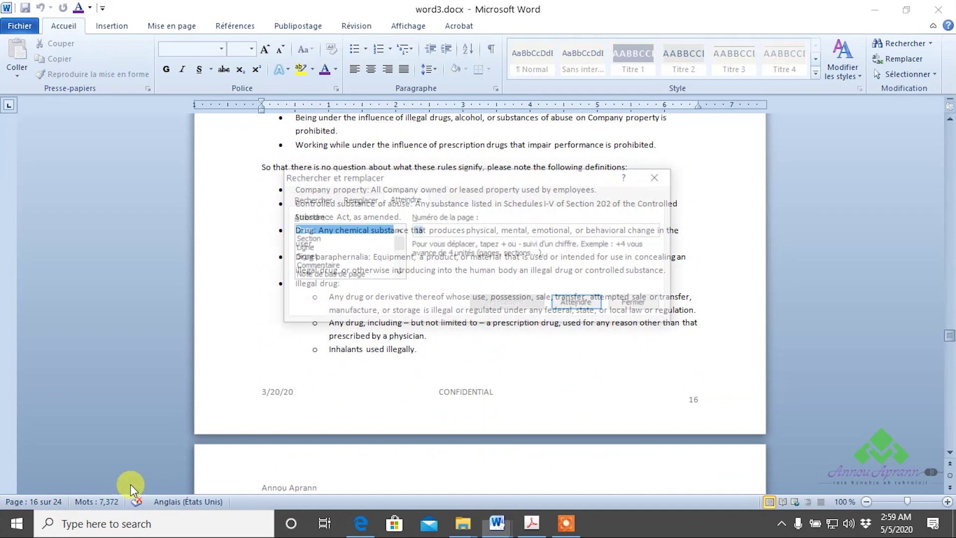